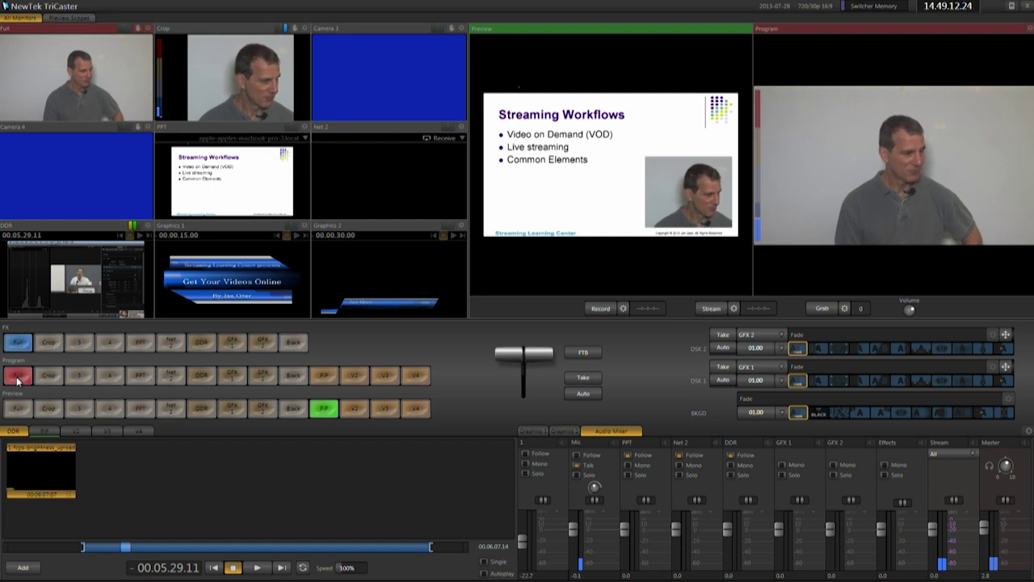
Cut program through the PIP inset slide, PPT slides, both titles (GFX 1, GFX 2), then DDR.
click(332, 380)
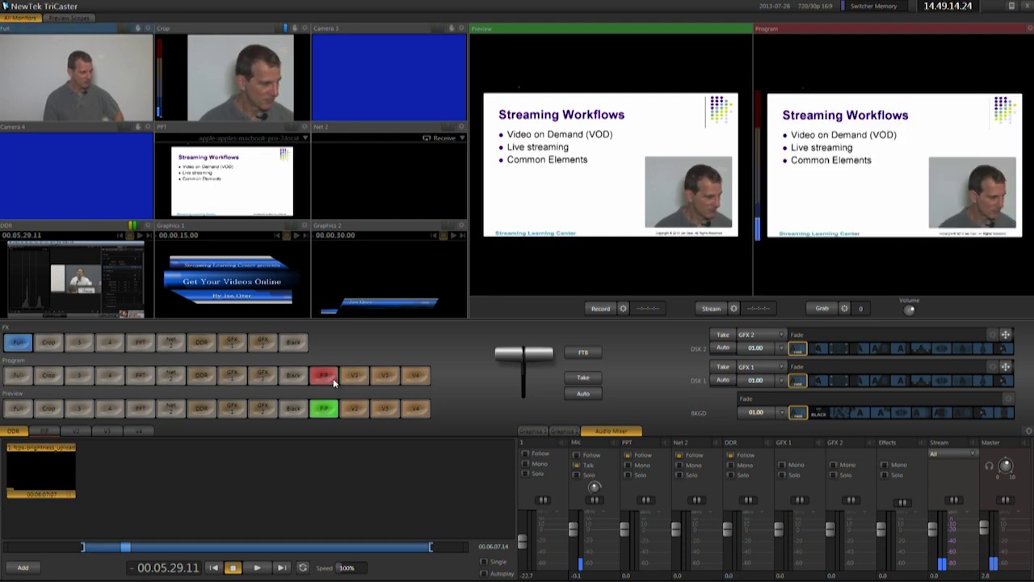
click(139, 377)
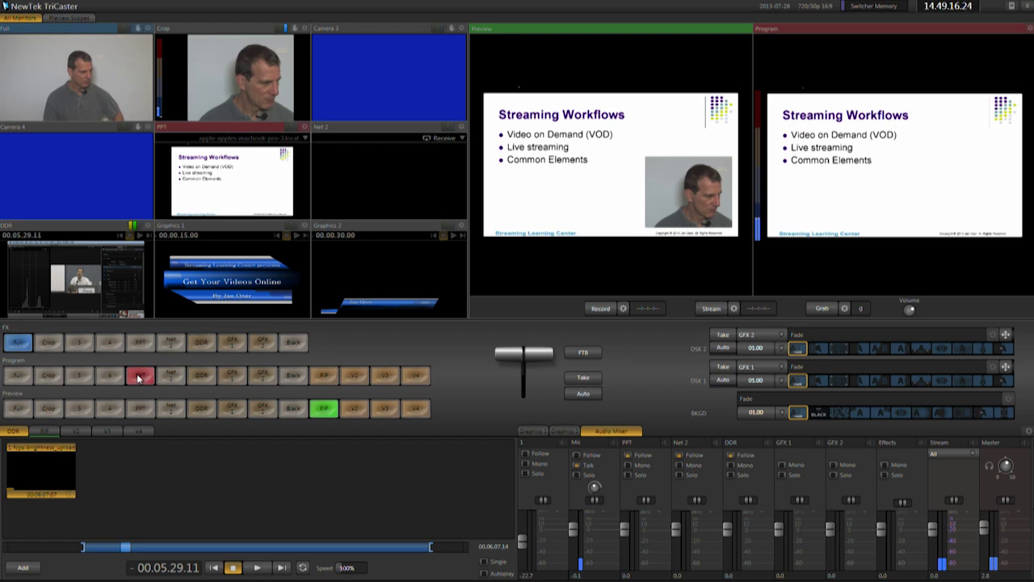
click(232, 375)
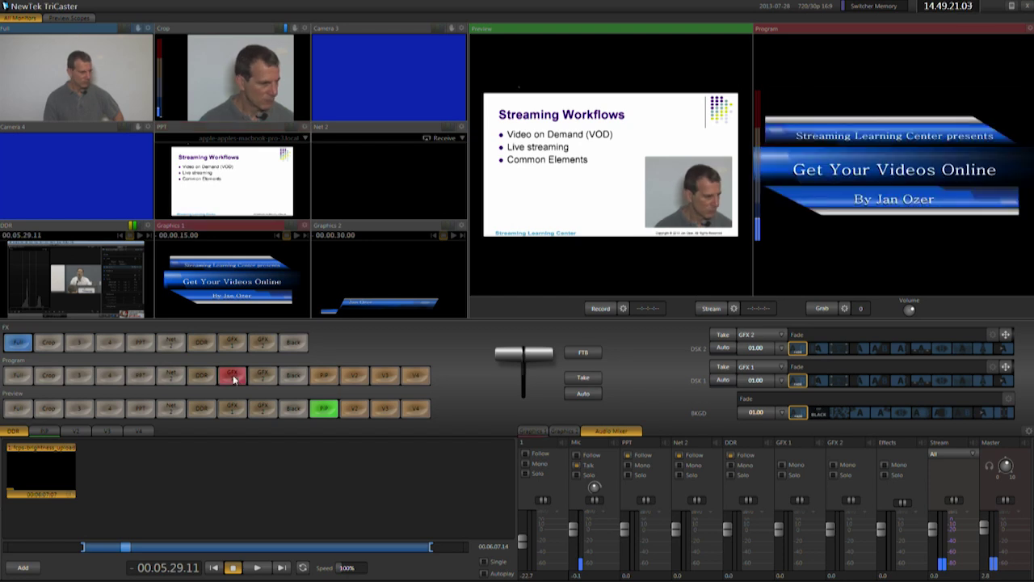
click(262, 377)
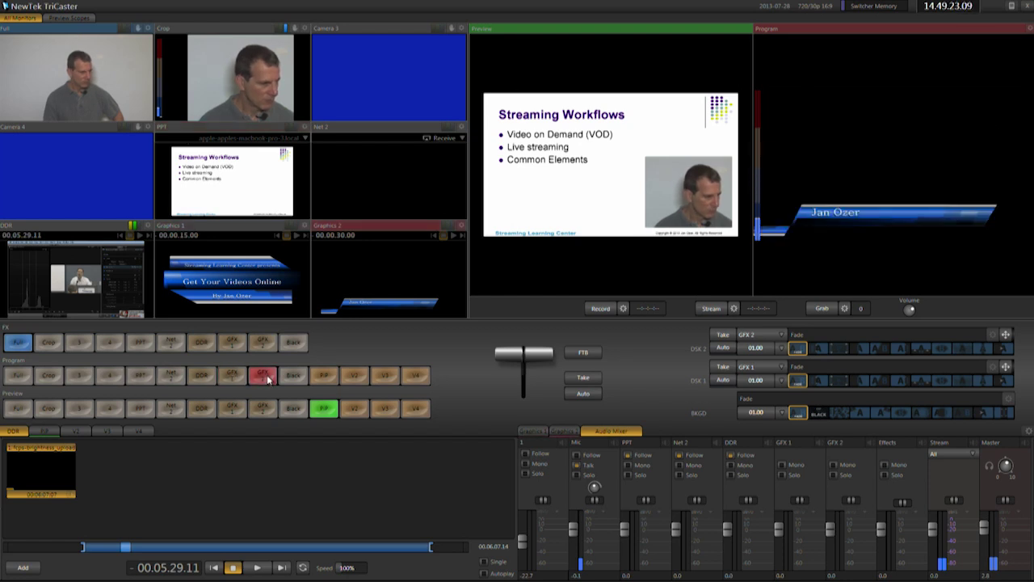
click(202, 377)
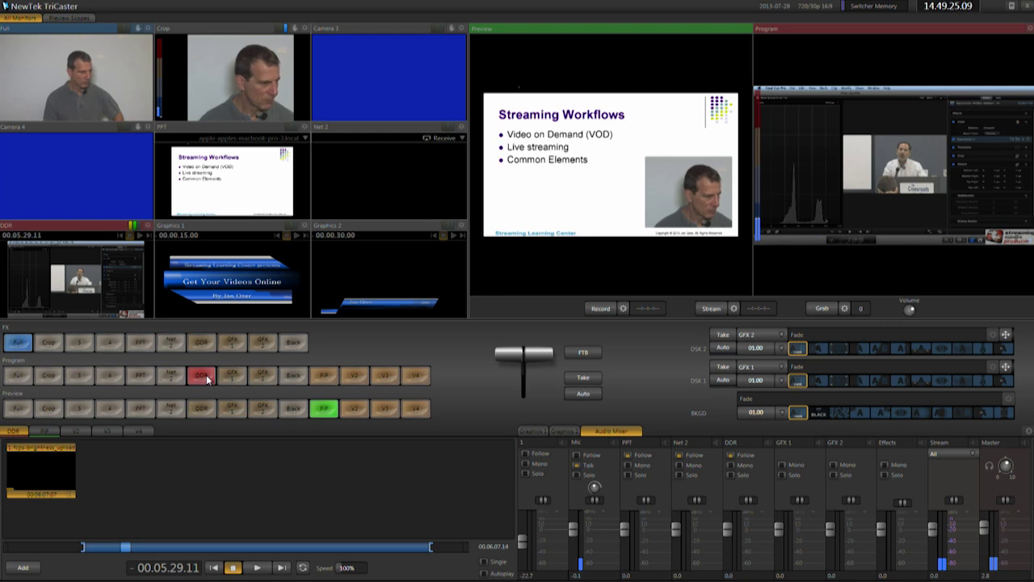
mouse_move(4, 471)
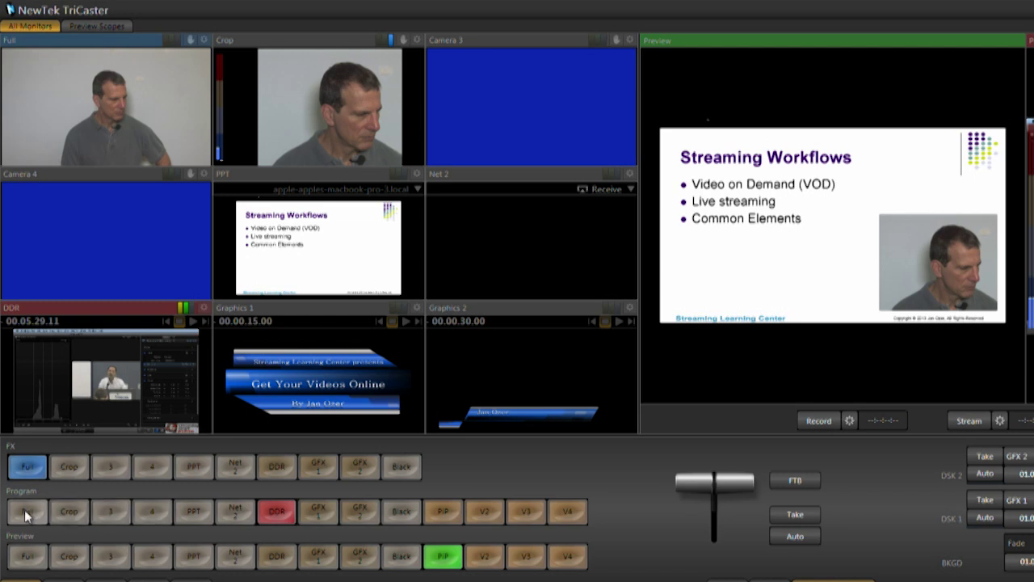
Preview the Crop then Full camera, and cut program from PPT to Net 2 and back.
click(314, 126)
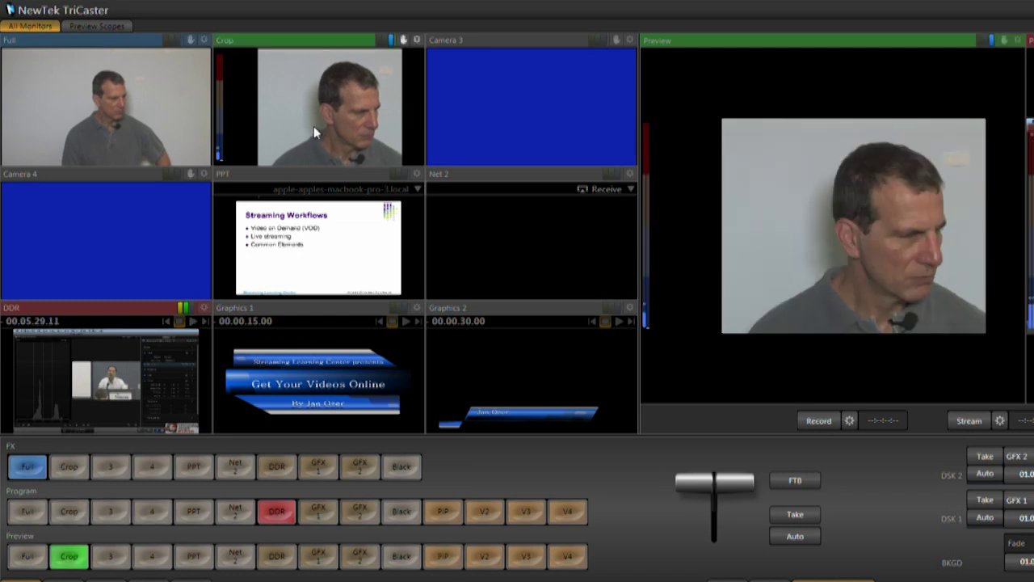
click(147, 122)
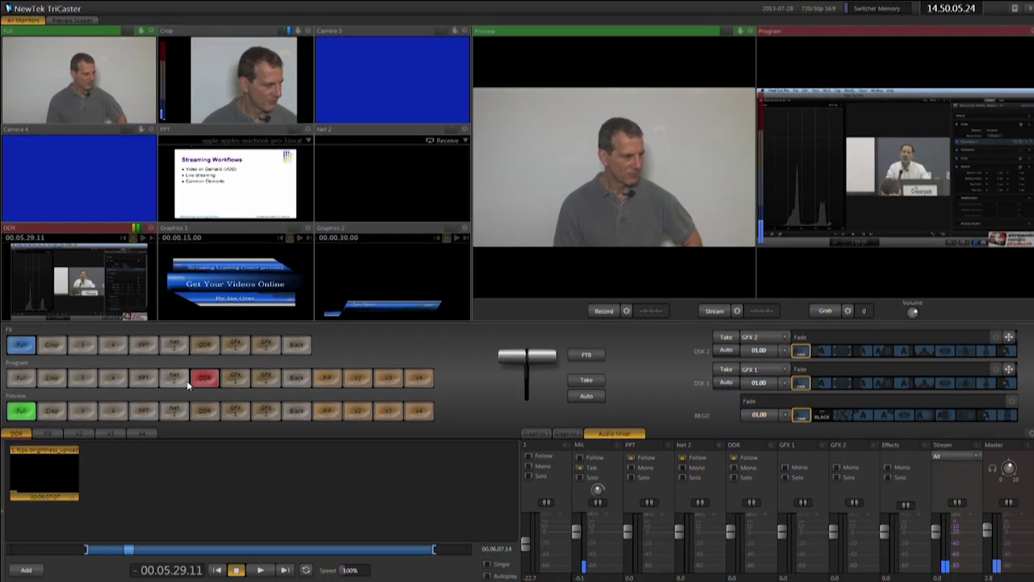
click(142, 380)
key(6)
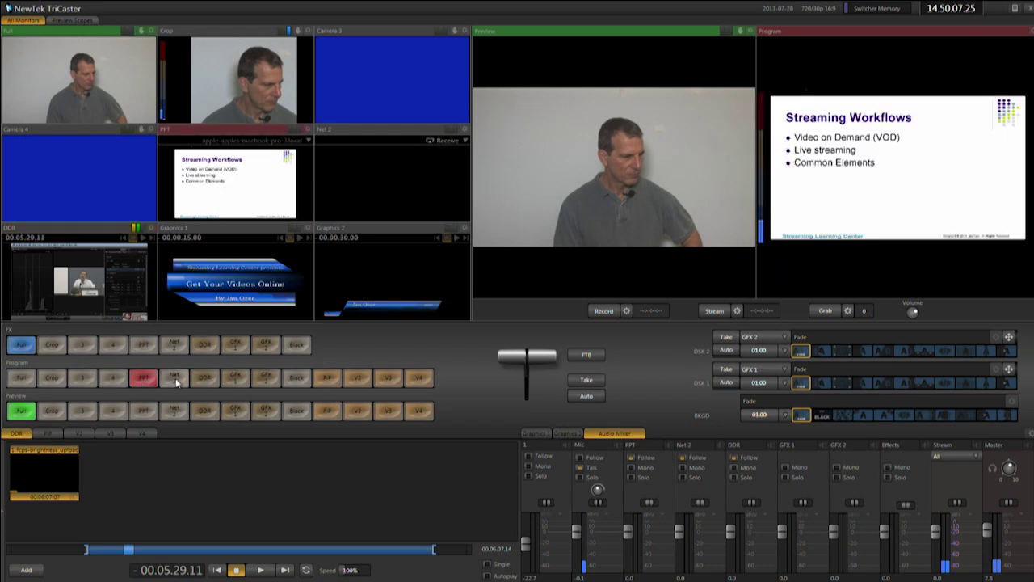
click(143, 380)
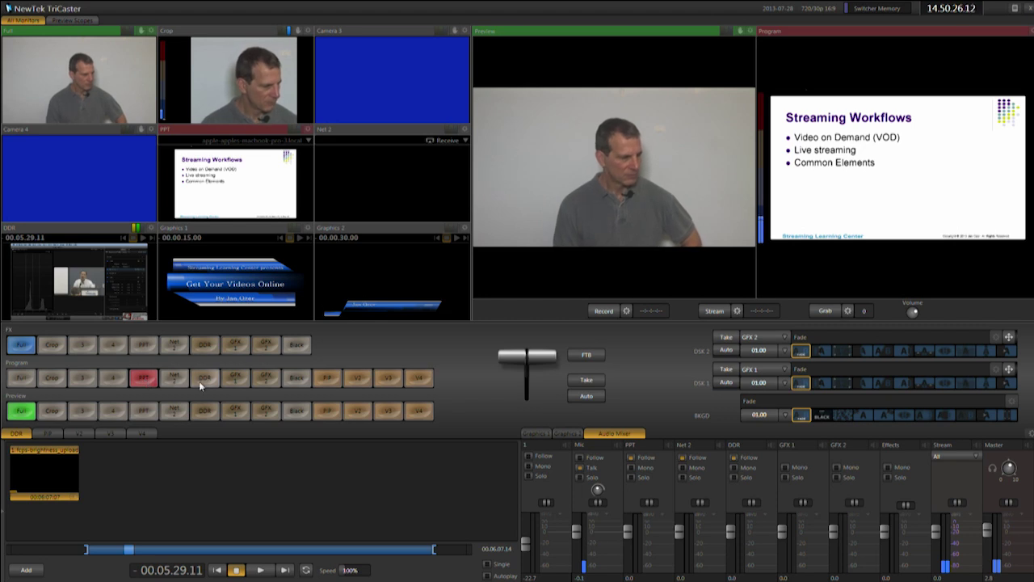
Cut program to the Get Your Videos Online title, the name lower third, then DDR.
click(236, 378)
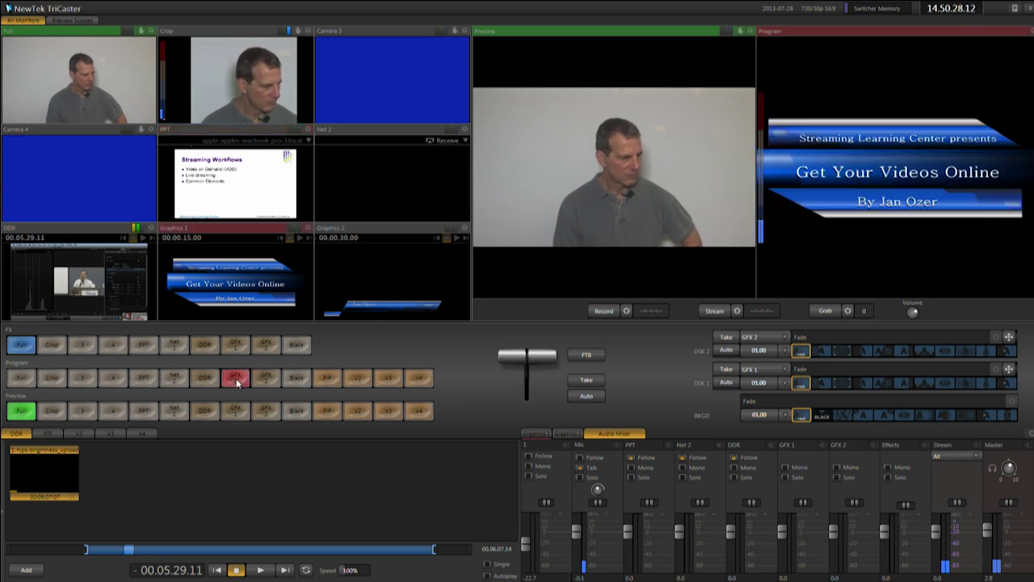
click(270, 380)
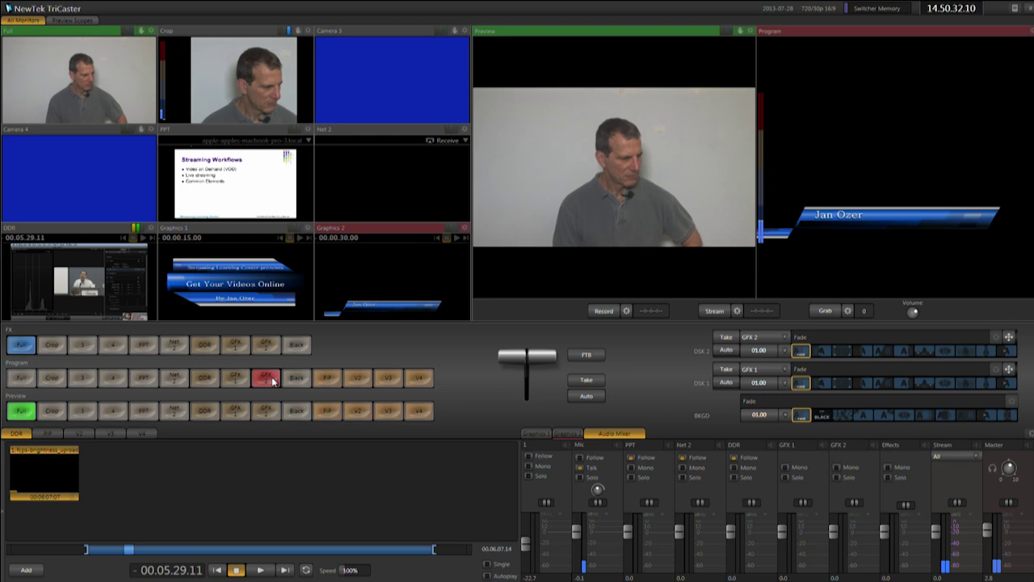
click(210, 381)
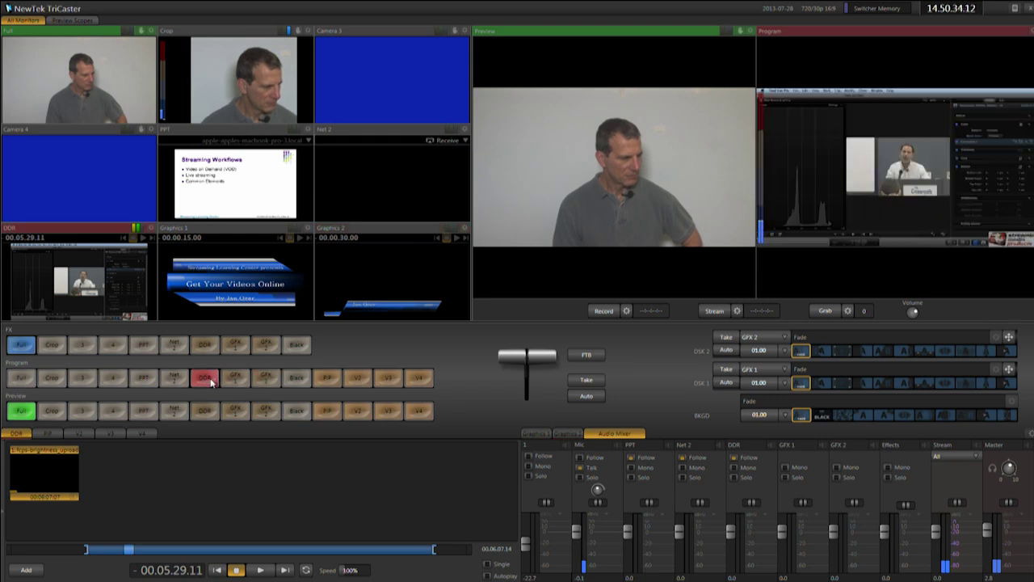
mouse_move(8, 485)
Cut program through PIP, V2, V3 and V4, returning to the PIP inset slide.
click(326, 384)
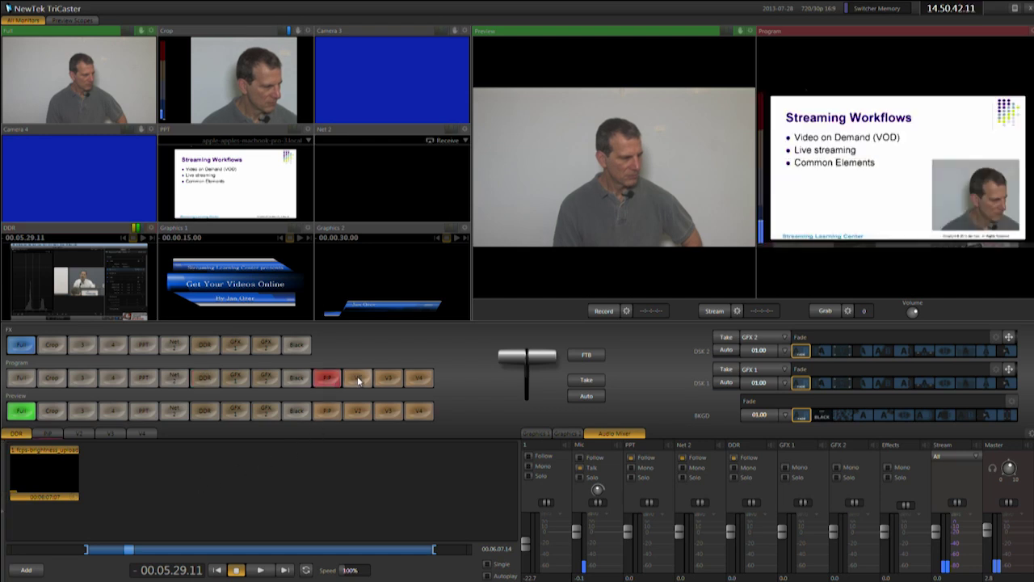
click(358, 380)
click(390, 379)
click(418, 379)
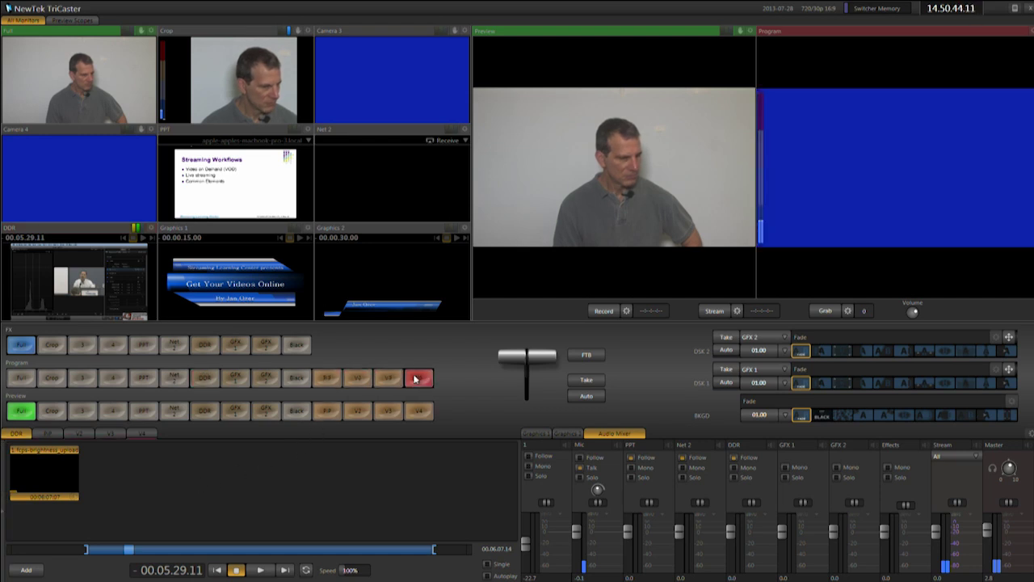
click(326, 379)
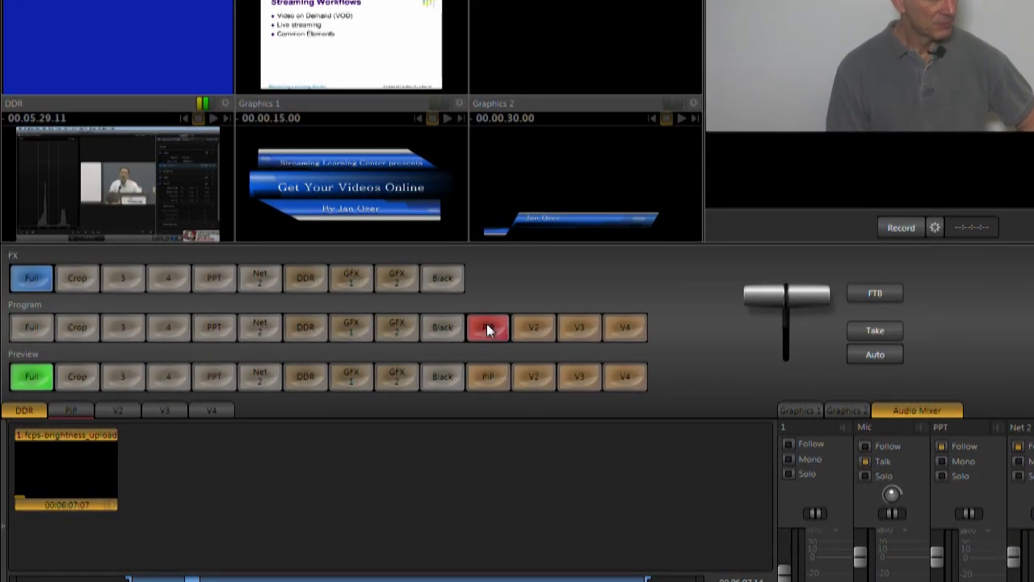
Review the Full input's rename settings, keeping the name Full.
right_click(32, 327)
click(63, 336)
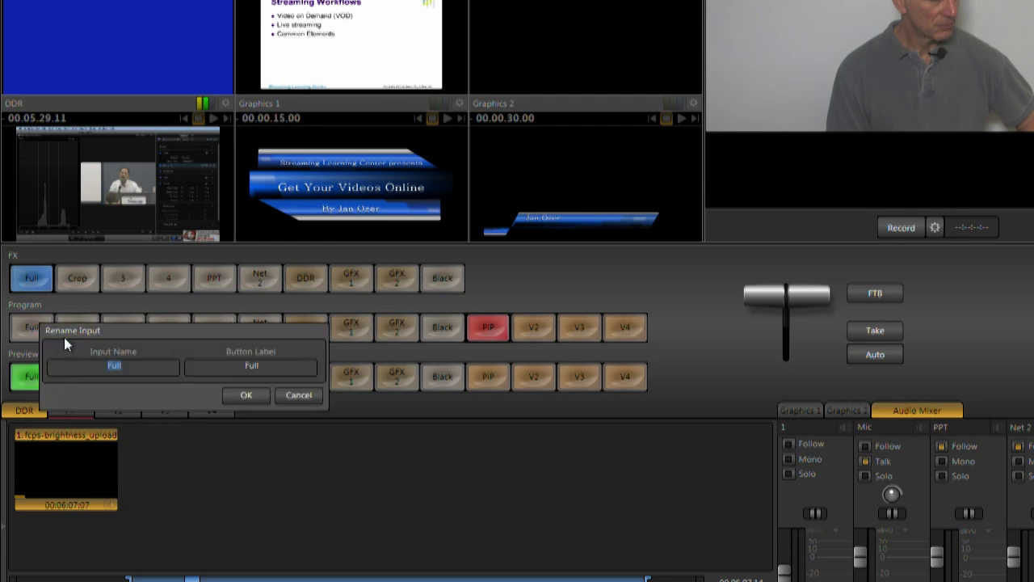
click(246, 395)
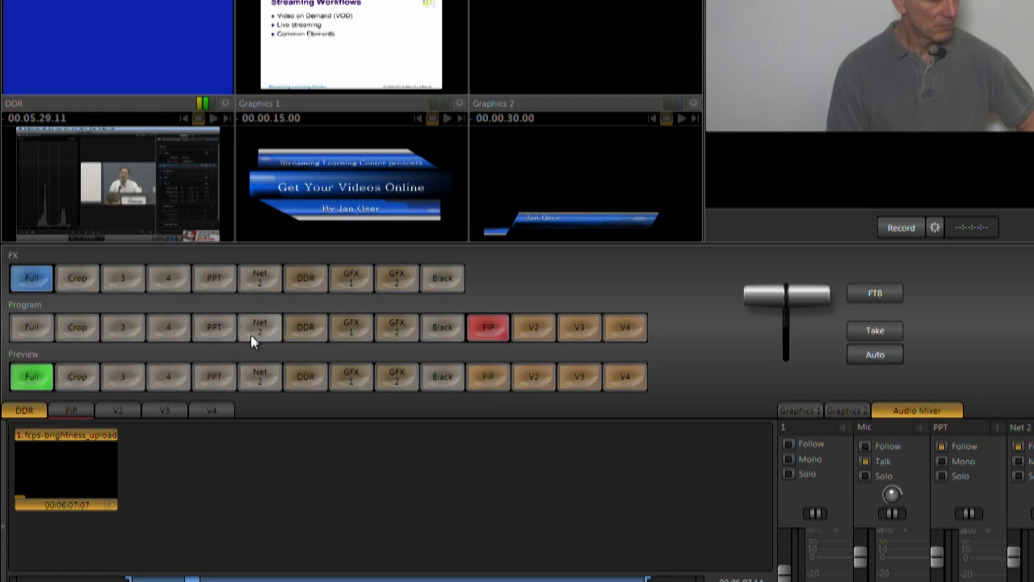
Put the PPT slides on program, and review the PiP input's name, keeping it PiP.
right_click(212, 324)
click(205, 321)
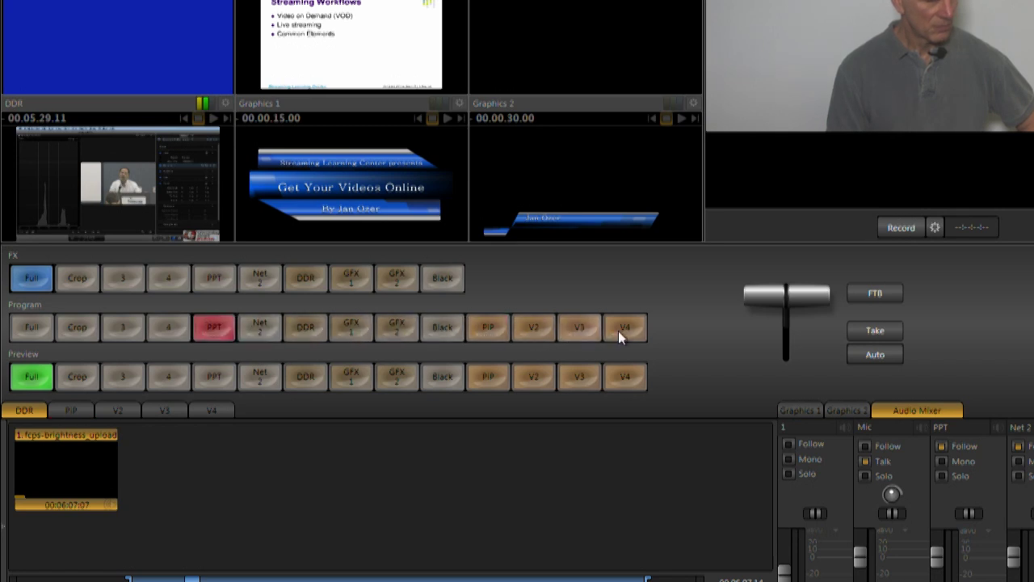
right_click(485, 330)
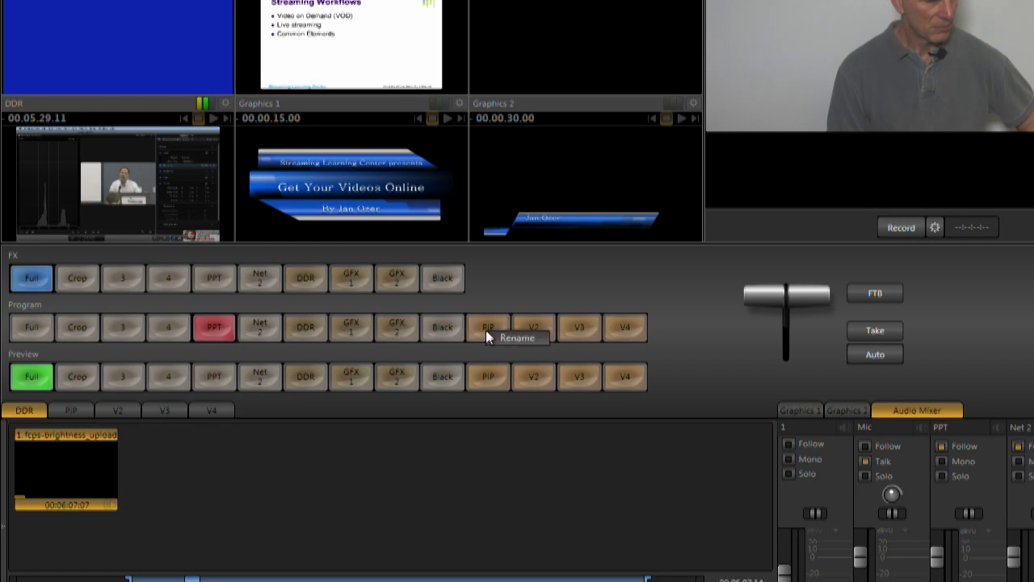
click(507, 333)
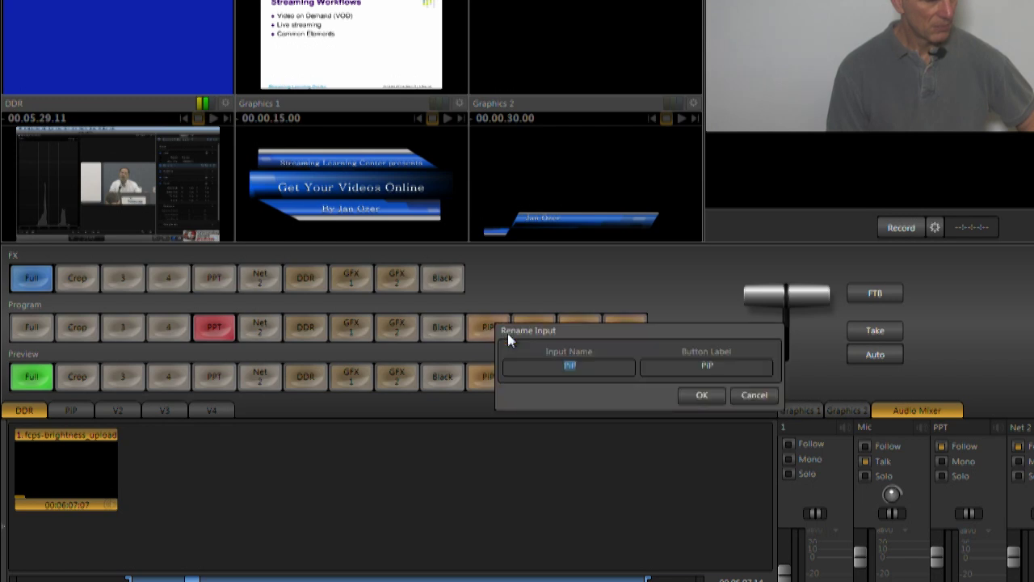
click(714, 402)
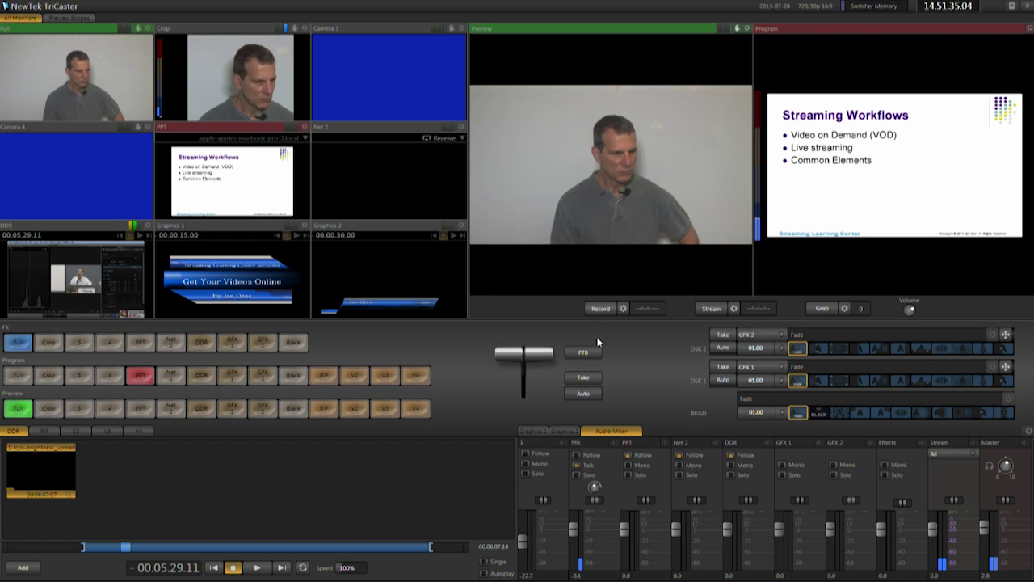
Dissolve program to the camera with the T-bar, then cut to PPT and the PiP inset slide.
mouse_move(541, 354)
mouse_down()
mouse_move(541, 399)
mouse_move(541, 355)
mouse_up()
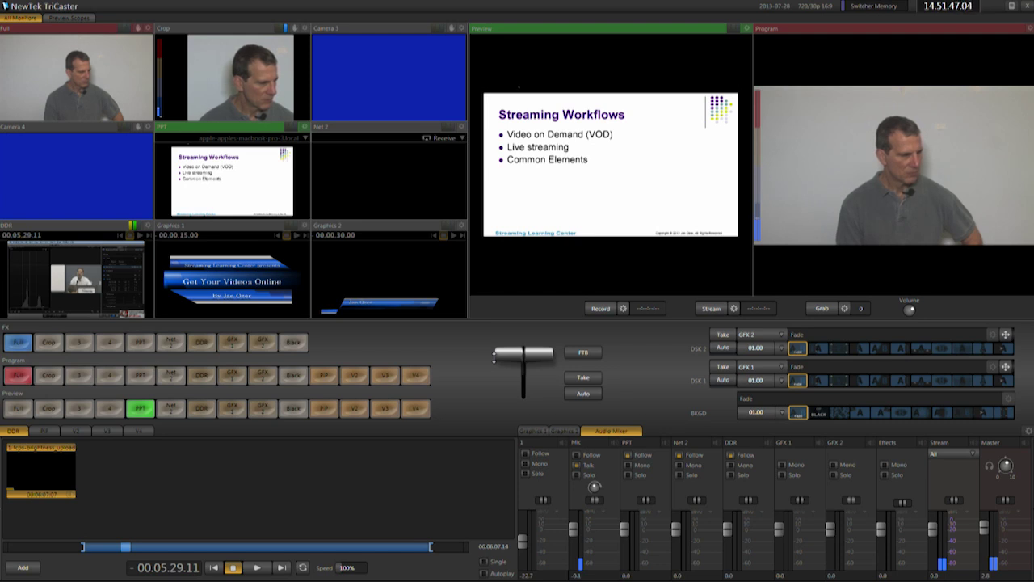
click(140, 375)
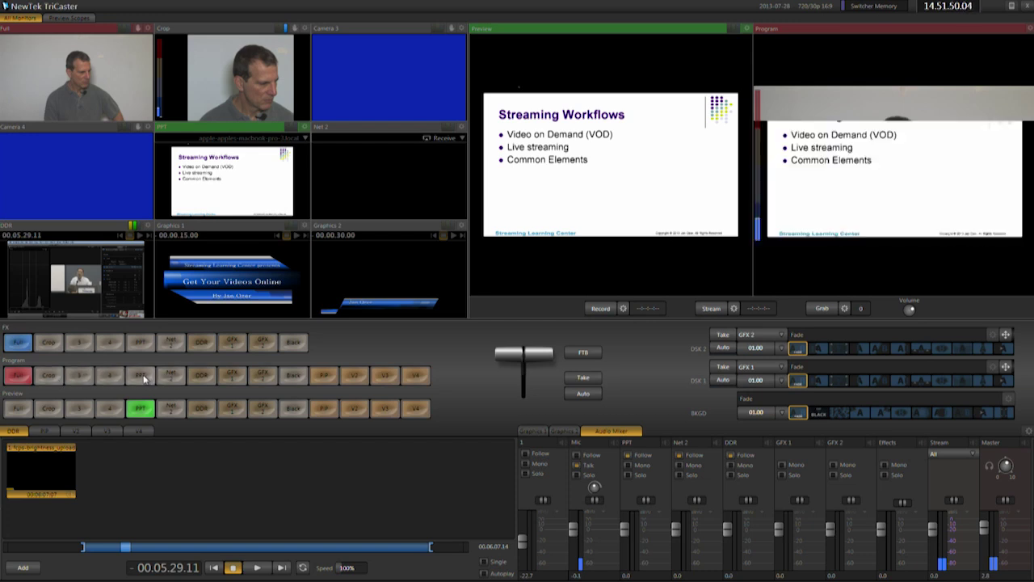
click(317, 377)
Queue Full in preview, Take and Auto between them, then T-bar fade back to the inset slide.
click(19, 411)
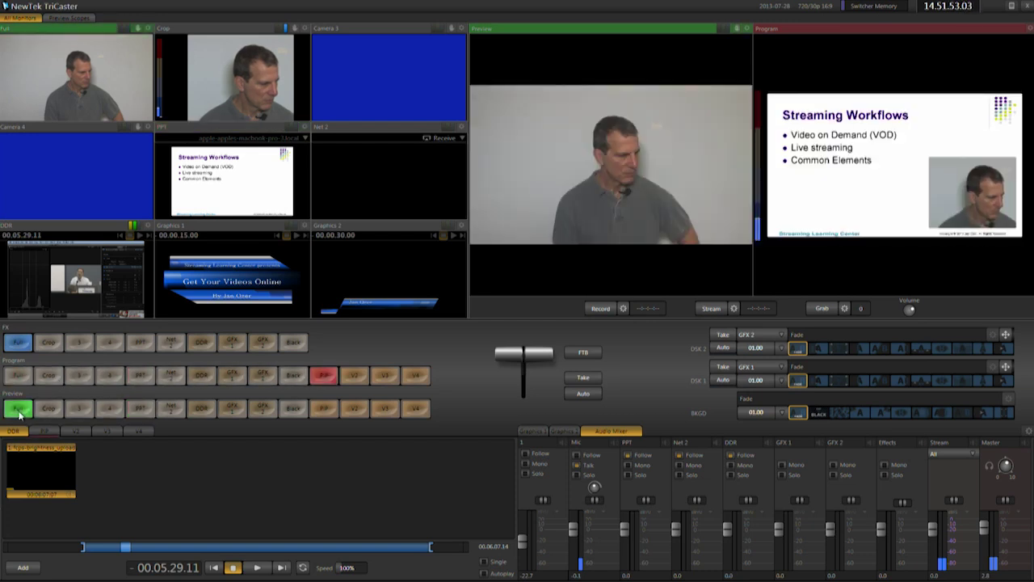
click(583, 377)
click(584, 393)
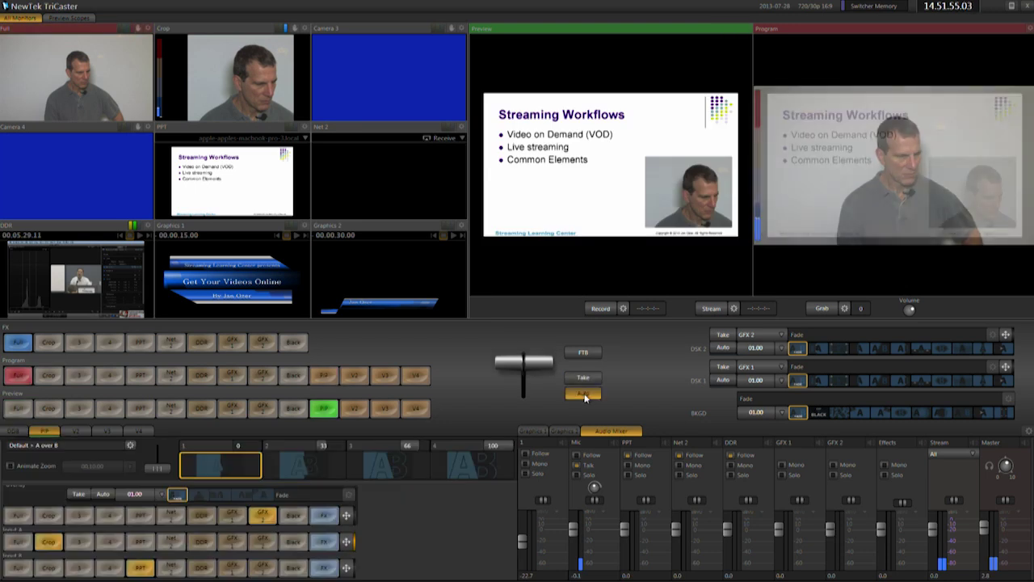
mouse_move(530, 355)
mouse_down()
mouse_move(526, 398)
mouse_move(531, 356)
mouse_up()
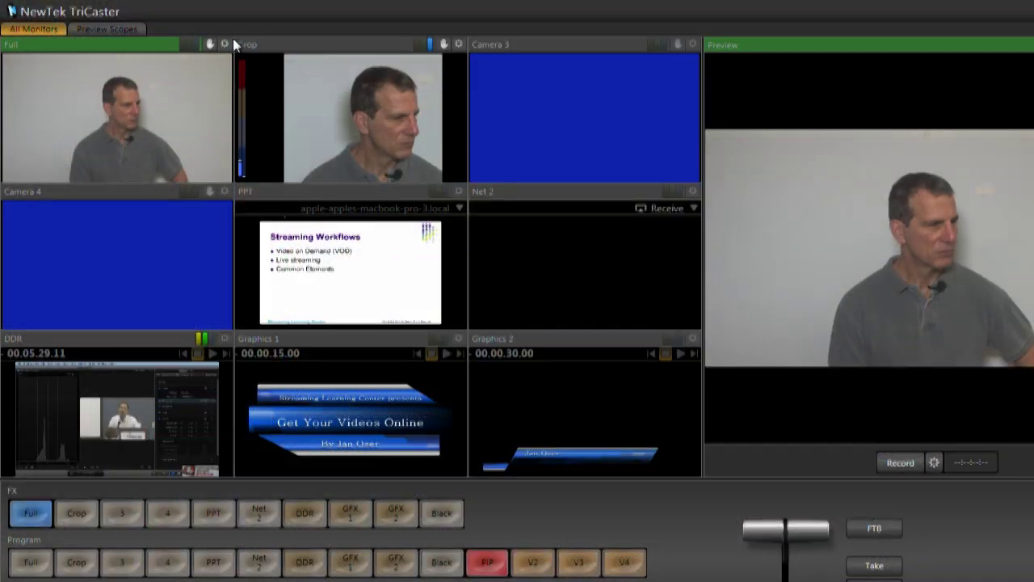
After checking the Full camera settings, crop the Crop input left 21% and right 2% in LiveMatte & Crop.
click(225, 44)
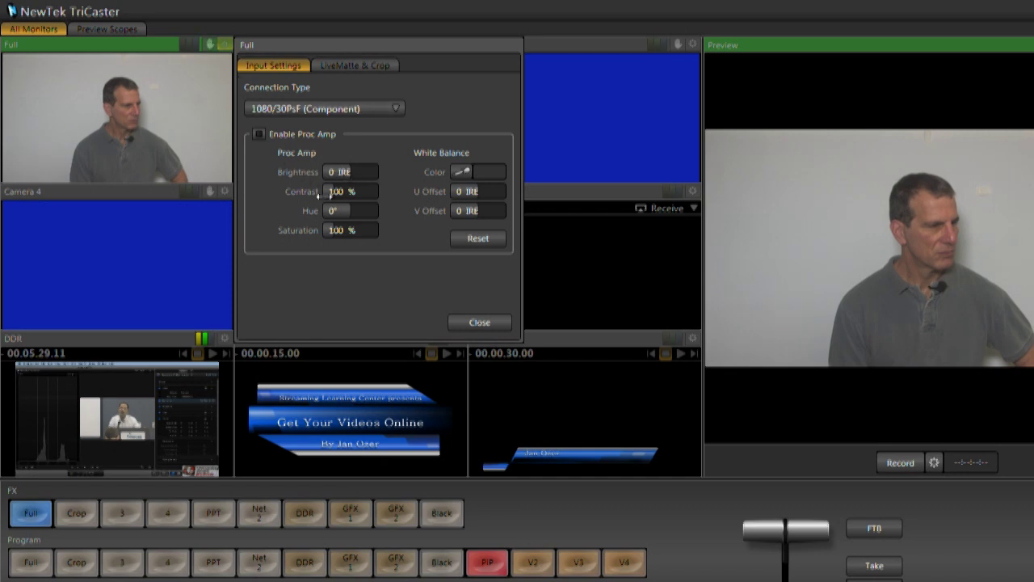
click(479, 322)
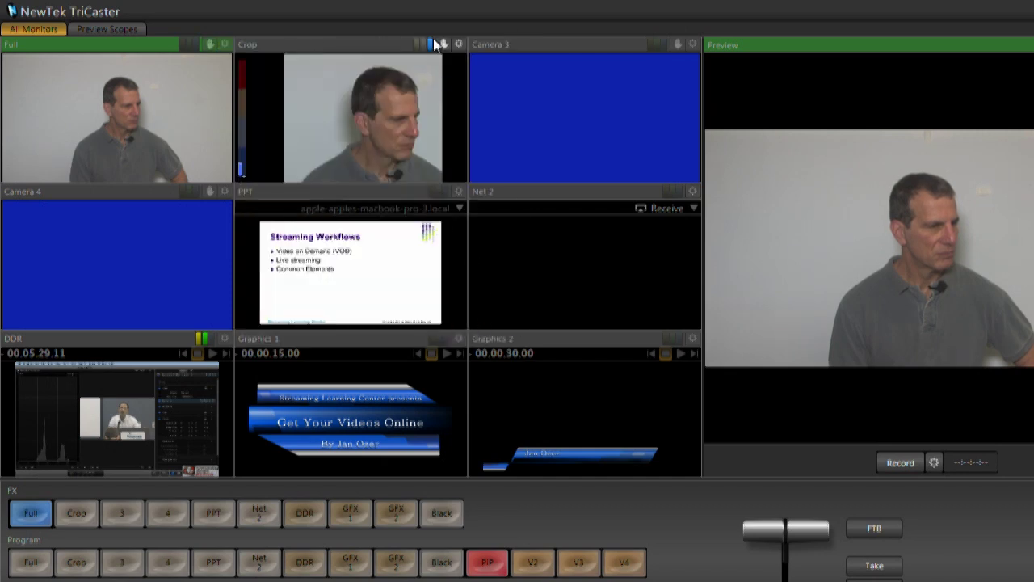
click(458, 43)
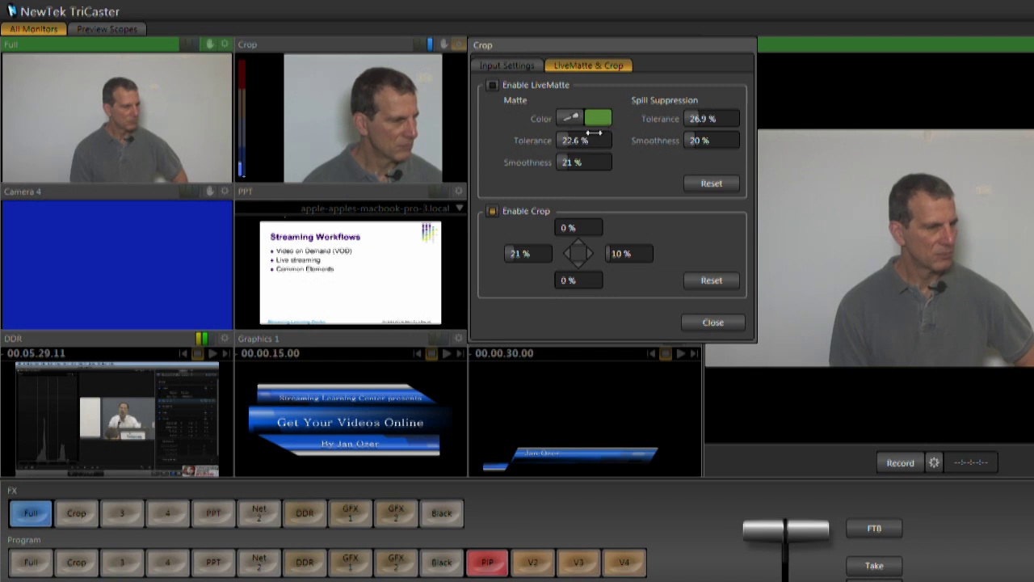
mouse_move(622, 253)
mouse_down()
mouse_move(633, 253)
mouse_move(615, 255)
mouse_up()
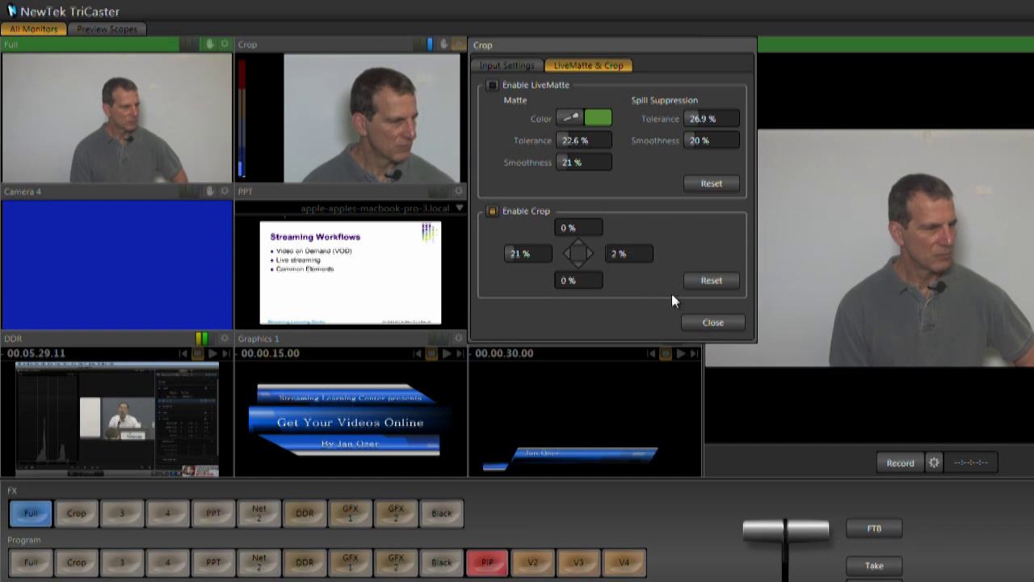
click(706, 322)
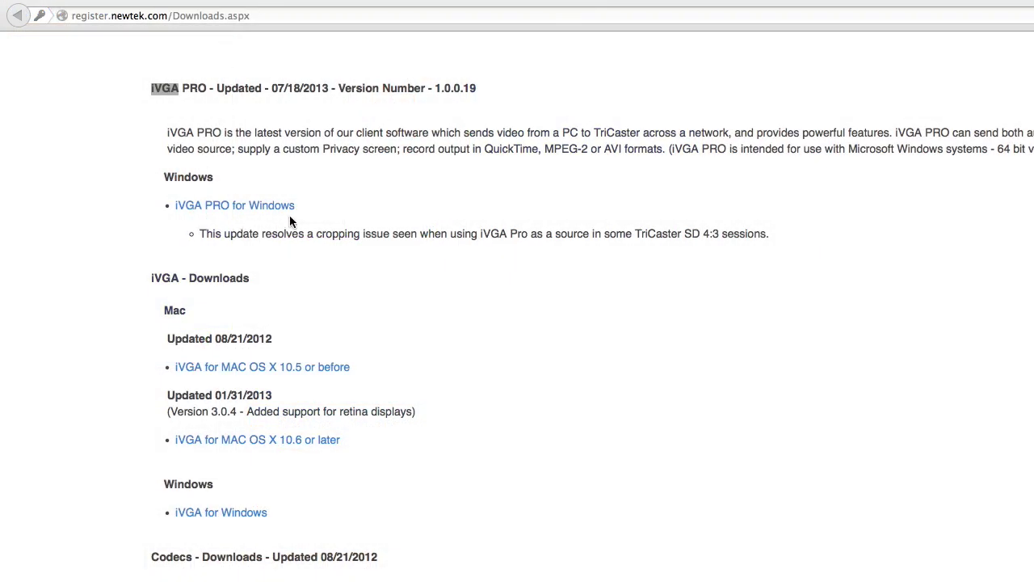
Download 'iVGA for MAC OS X 10.5 or before' from register.newtek.com/Downloads.aspx.
click(219, 369)
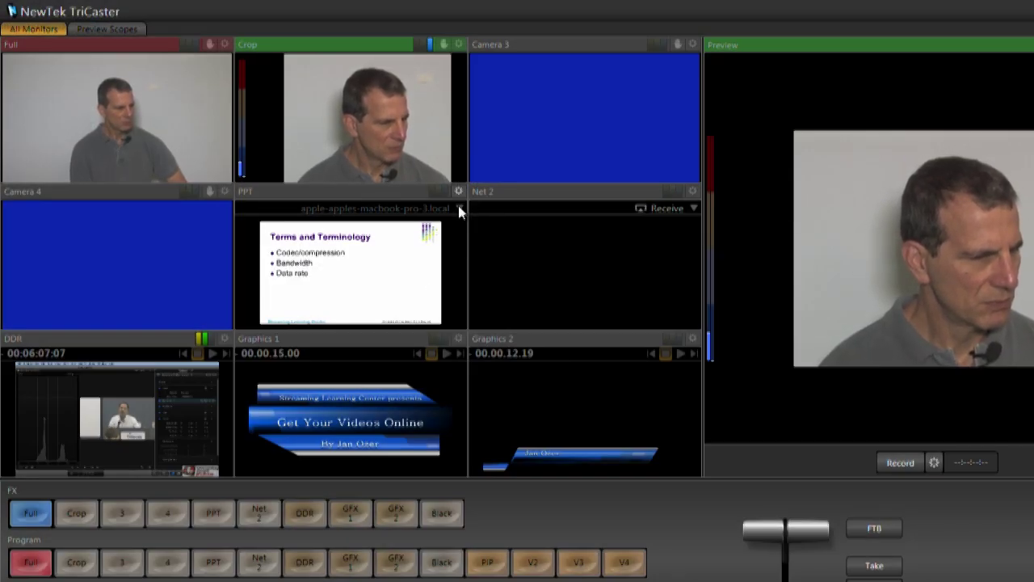
Check the PPT network source list, preview the Graphics 1 and Graphics 2 titles, and start adding to Graphics 2.
click(458, 208)
click(458, 207)
click(336, 429)
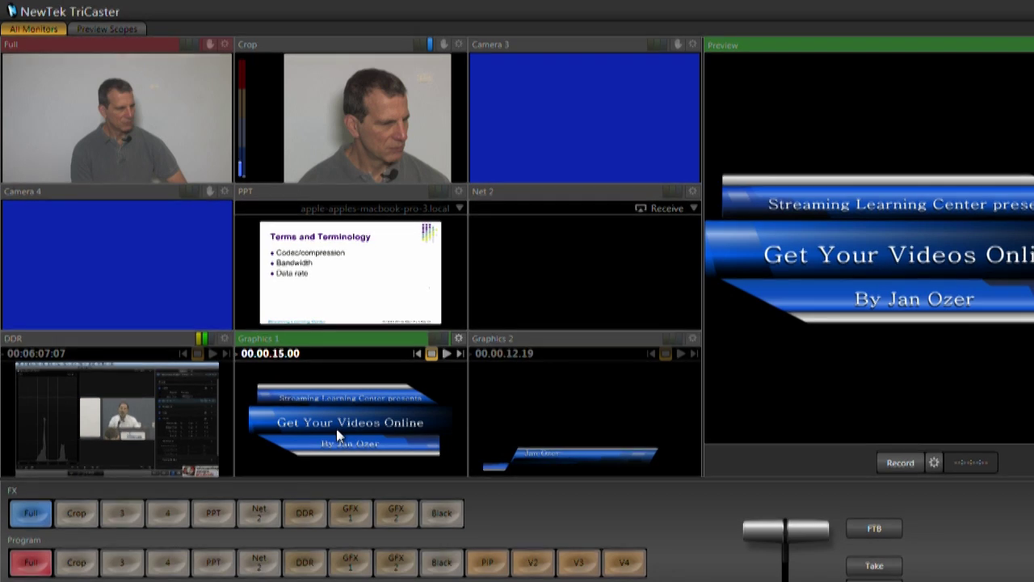
click(590, 433)
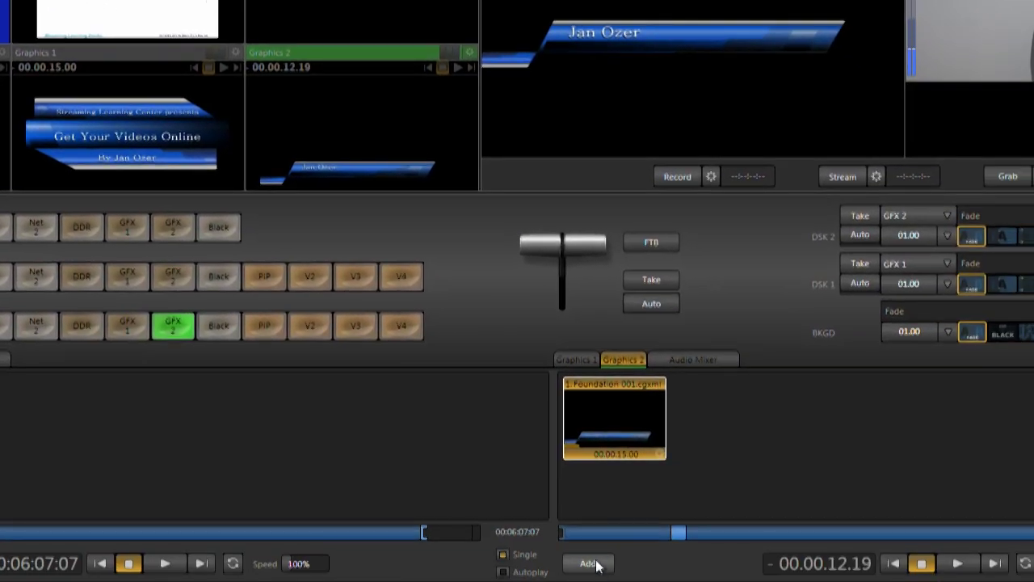
click(592, 563)
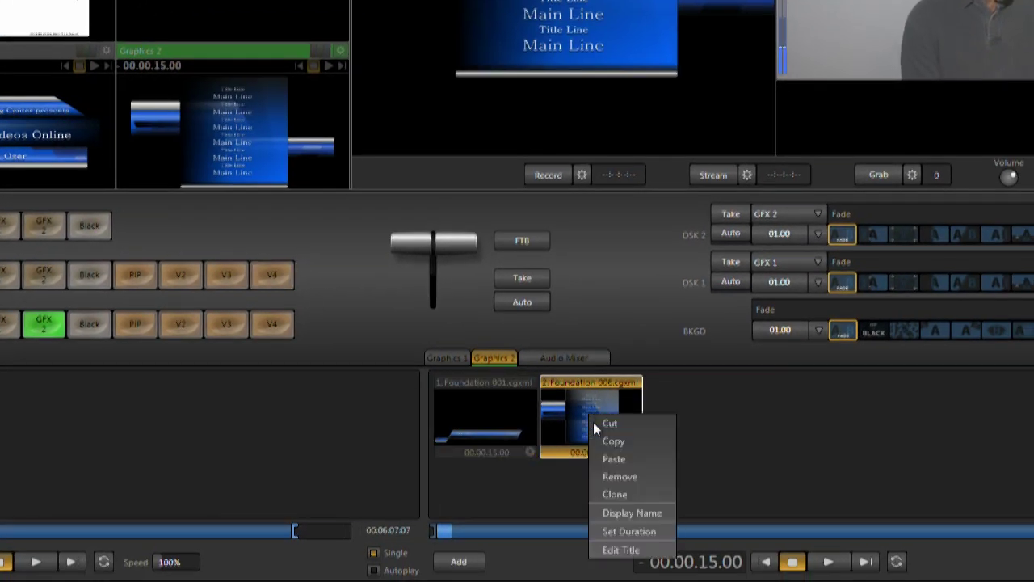
Change Foundation 006's top Title Line to 'Credits' in the title editor.
click(643, 550)
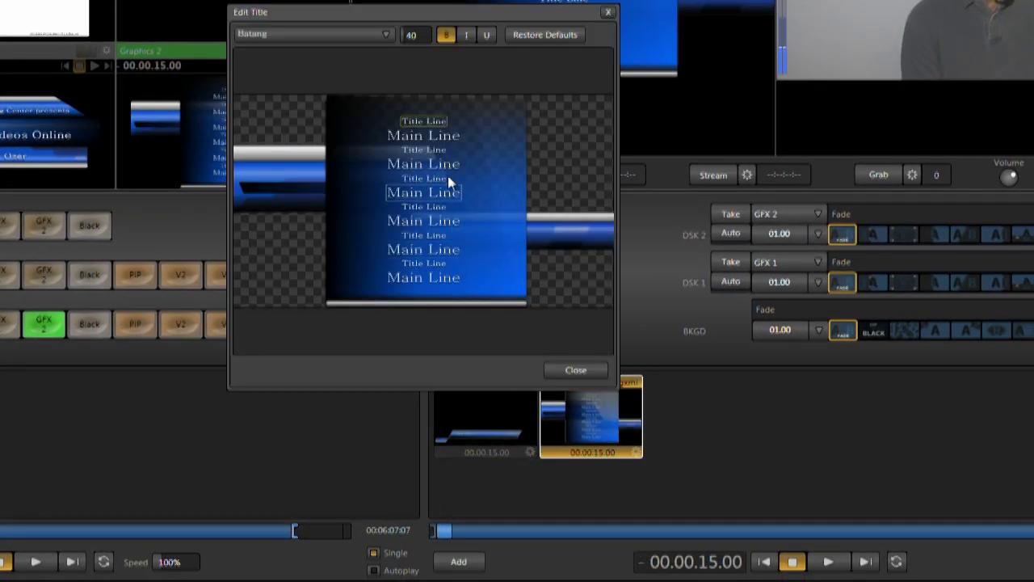
double_click(439, 125)
text(Credits)
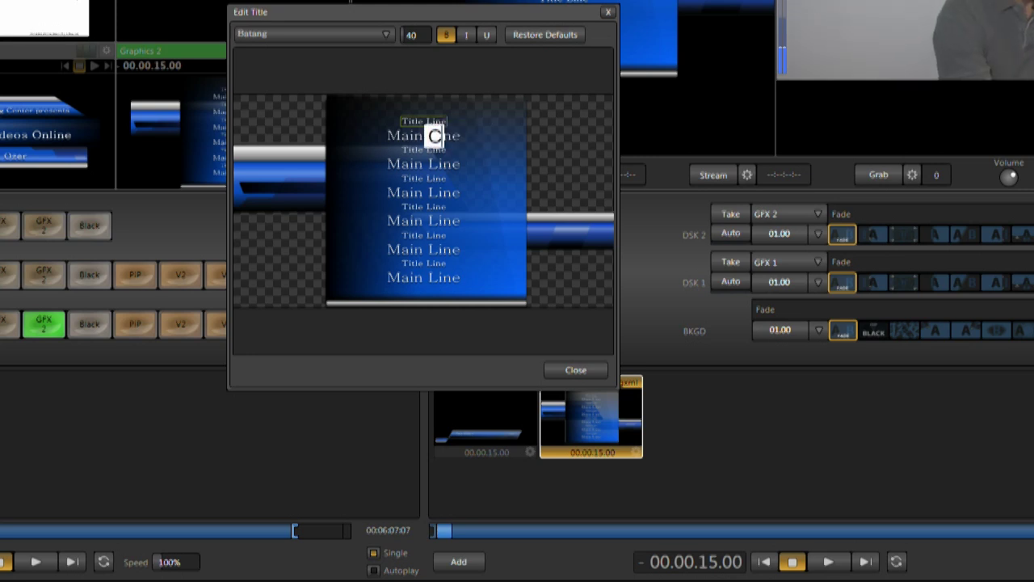
key(Return)
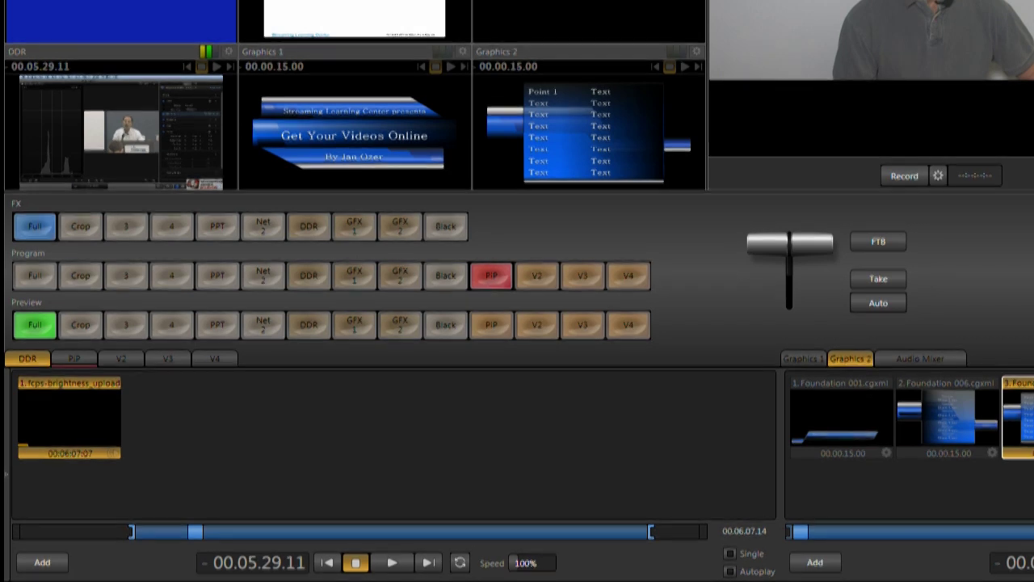
Browse the DDR's saved playlist presets (Intro, Ending, Tutorial) and pick one to load.
mouse_move(32, 393)
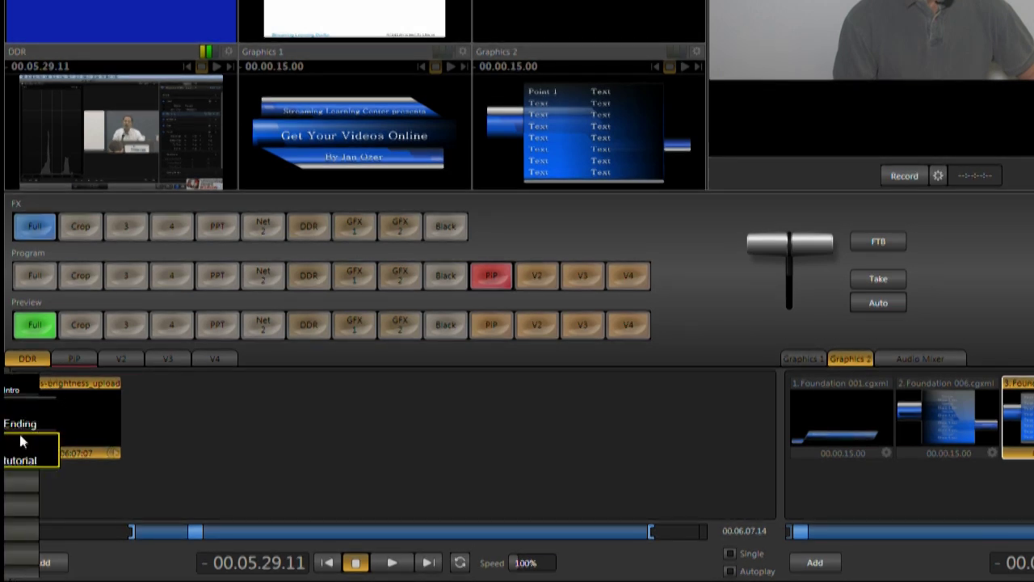
click(23, 430)
click(23, 449)
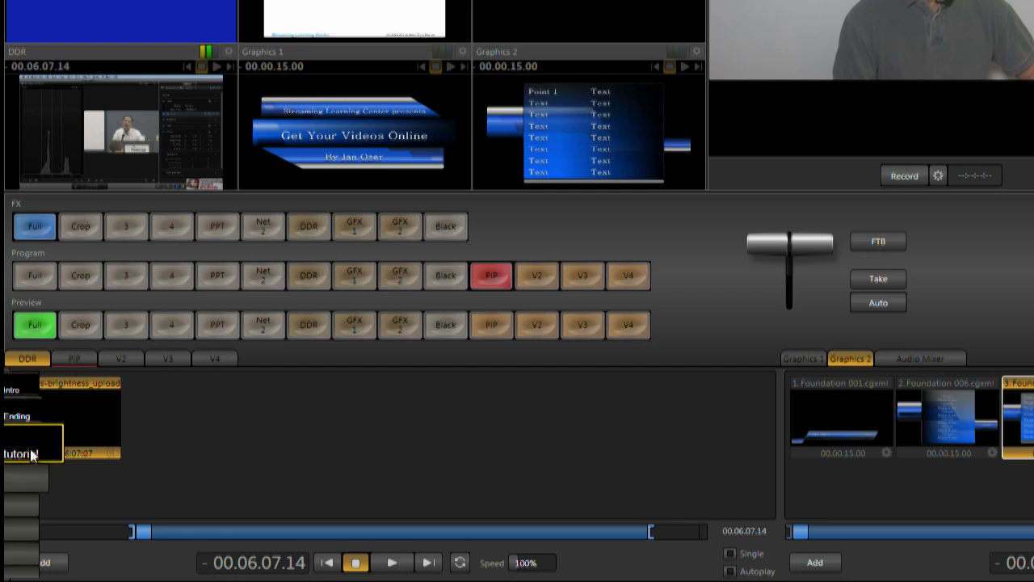
Load the Ending playlist, uncheck Single so Autoplay runs both clips, and cue THE END frame.
click(32, 420)
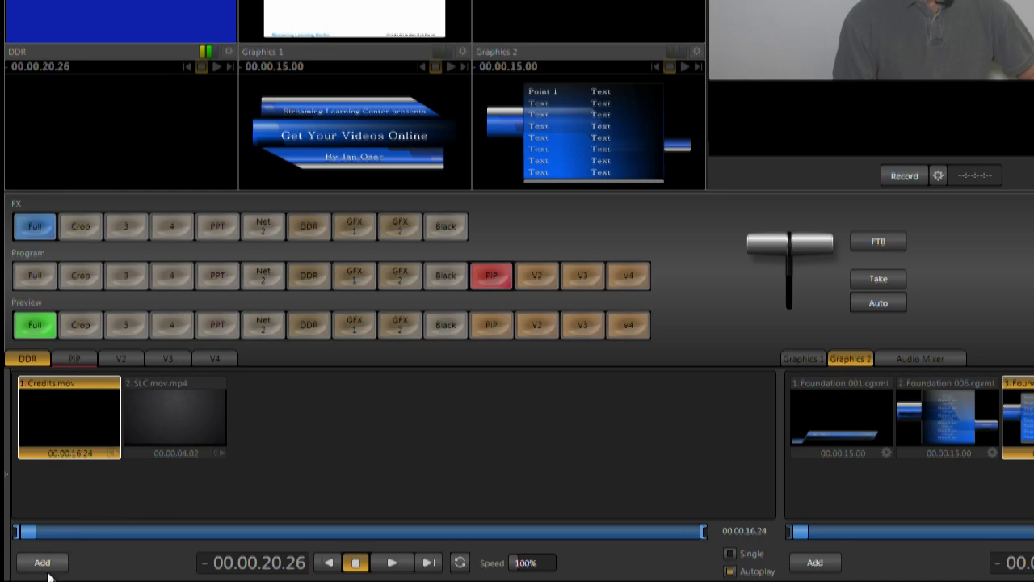
click(42, 561)
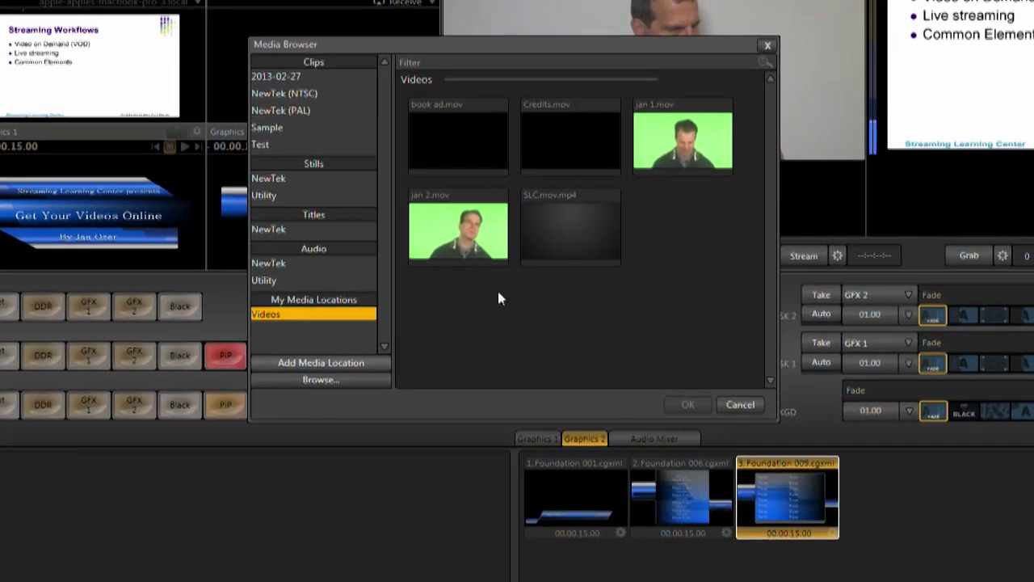
click(744, 408)
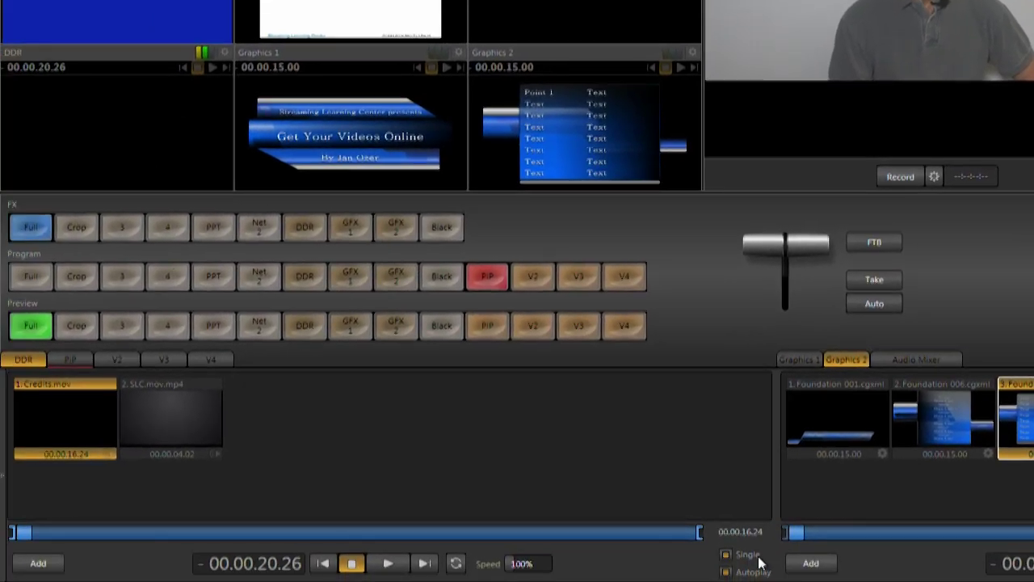
click(758, 557)
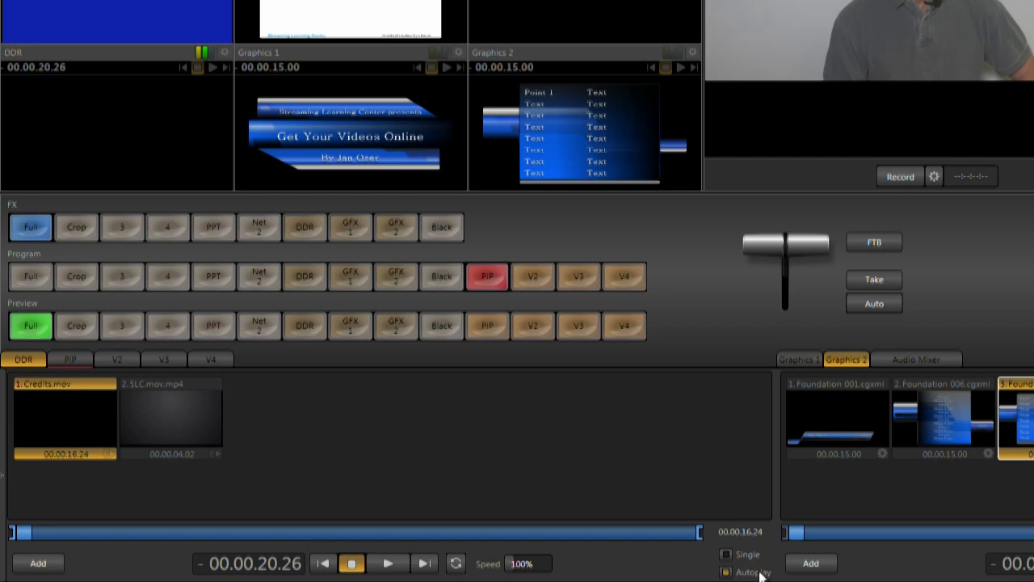
mouse_move(699, 532)
mouse_down()
mouse_move(475, 532)
mouse_move(699, 531)
mouse_up()
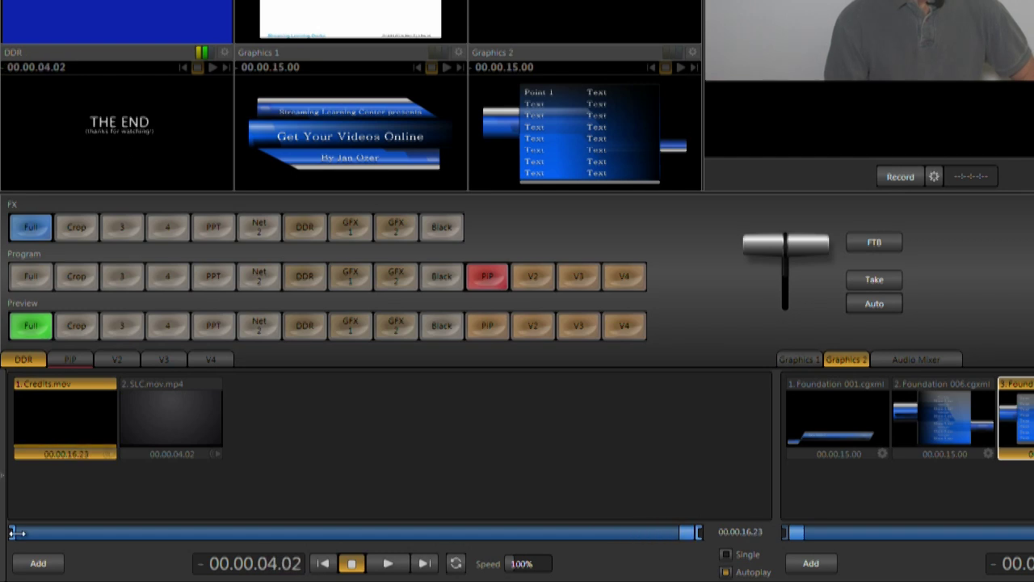
drag(16, 532, 12, 532)
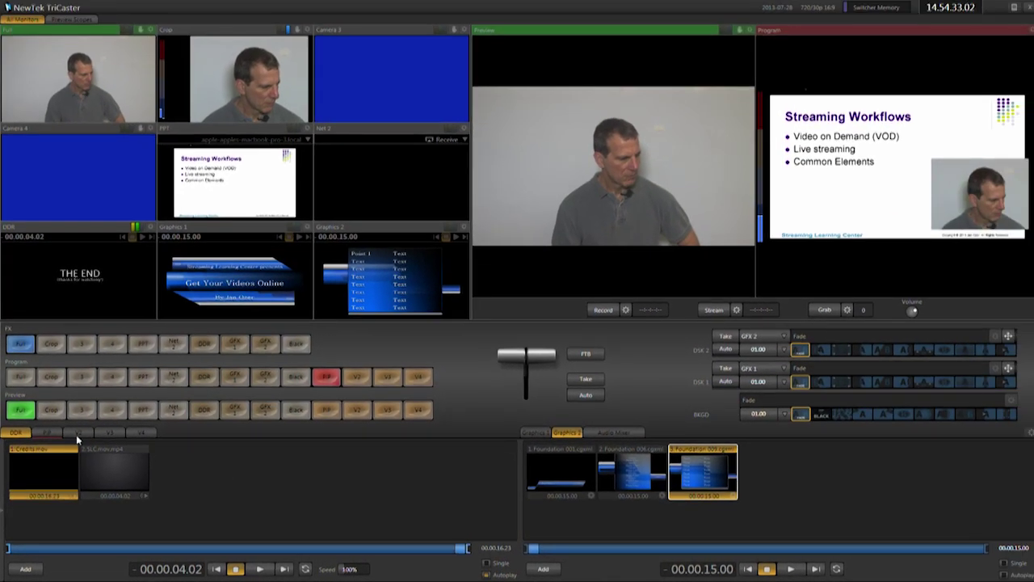
In the PIP virtual input, keep the PPT slide as the background after trying the wide camera.
click(51, 433)
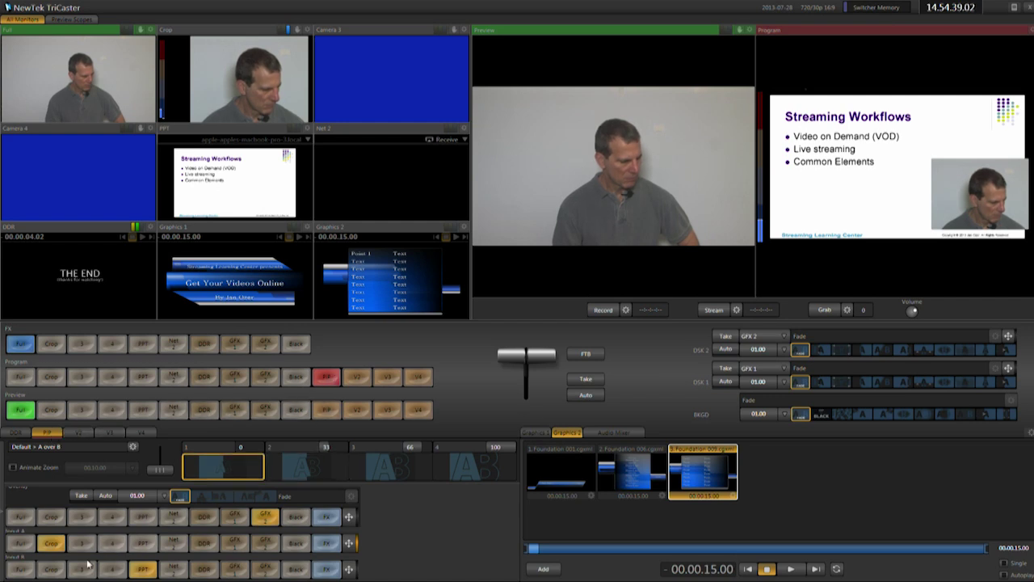
click(32, 570)
click(144, 570)
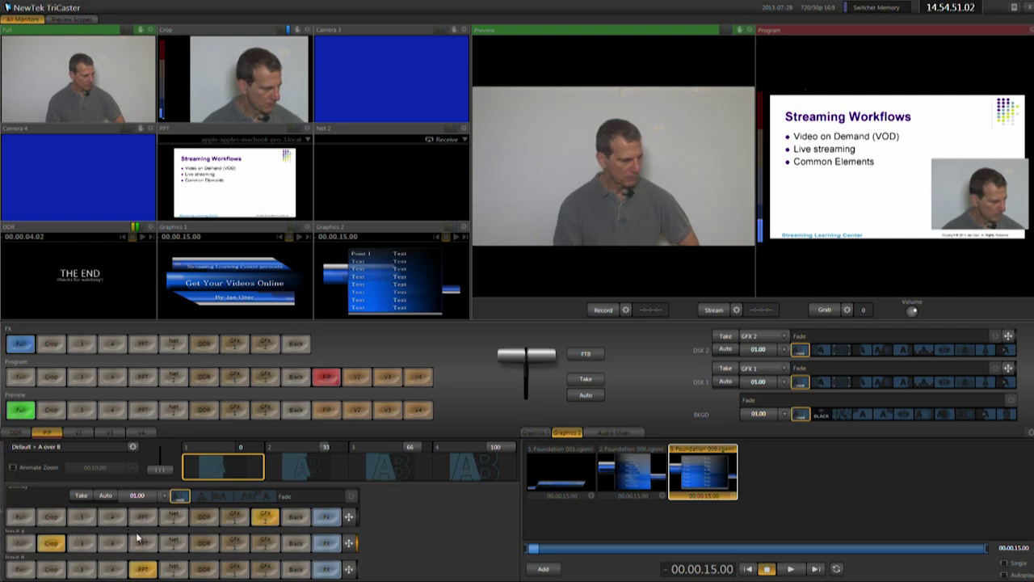
click(22, 568)
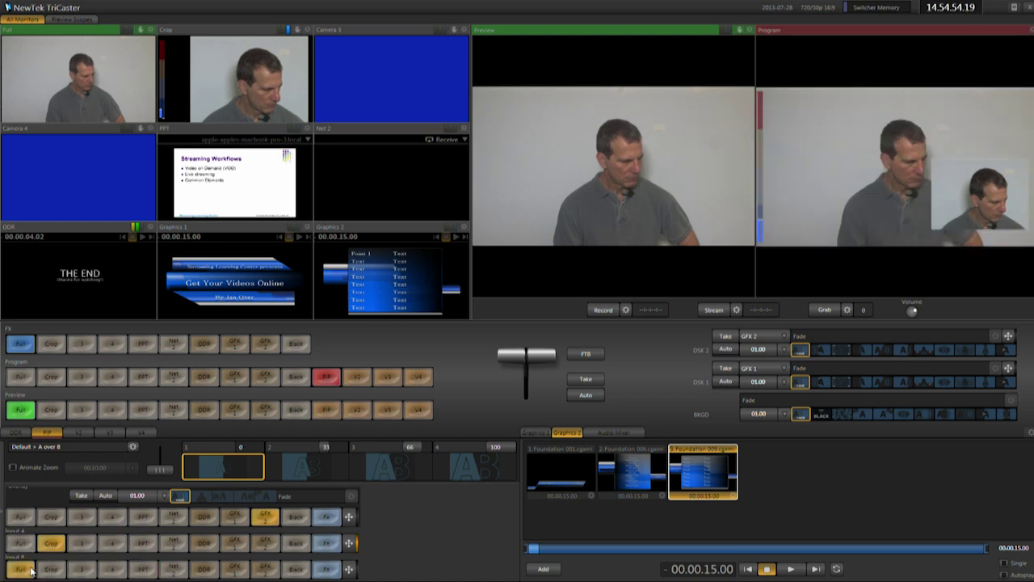
click(143, 569)
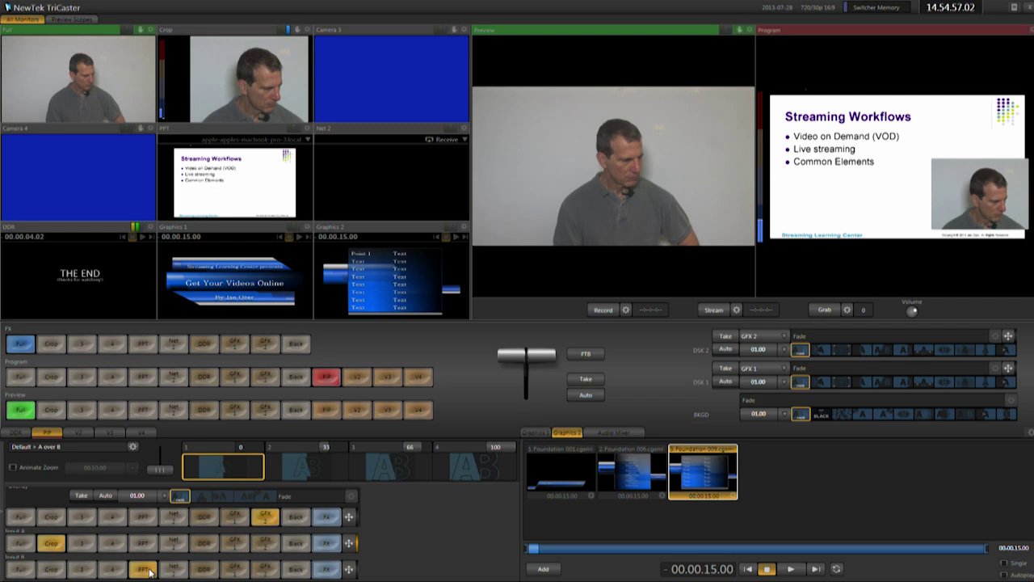
Use the close-up camera as the PIP inset and move it further left.
click(16, 546)
click(53, 544)
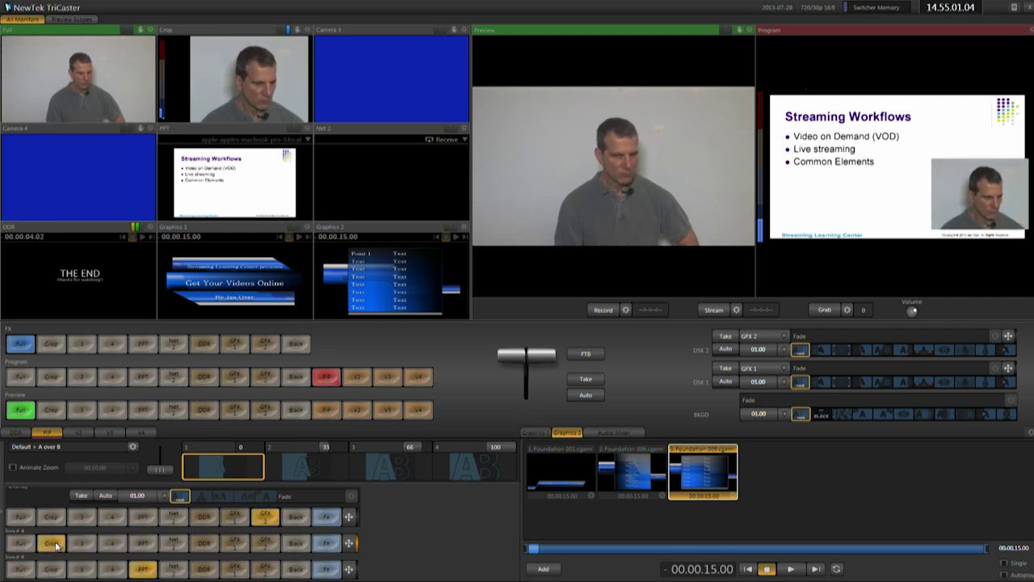
click(349, 543)
drag(376, 491, 364, 493)
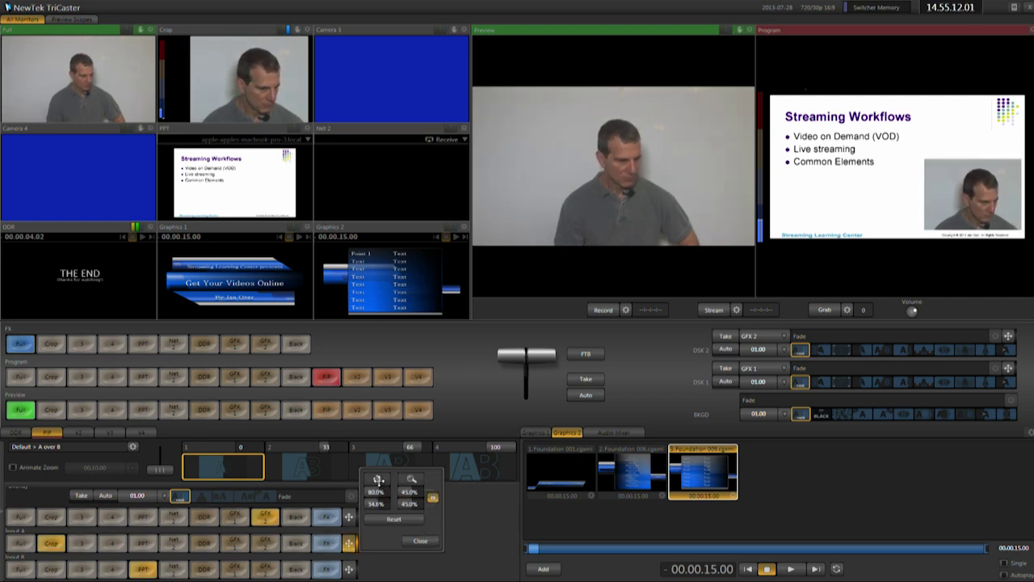
click(421, 539)
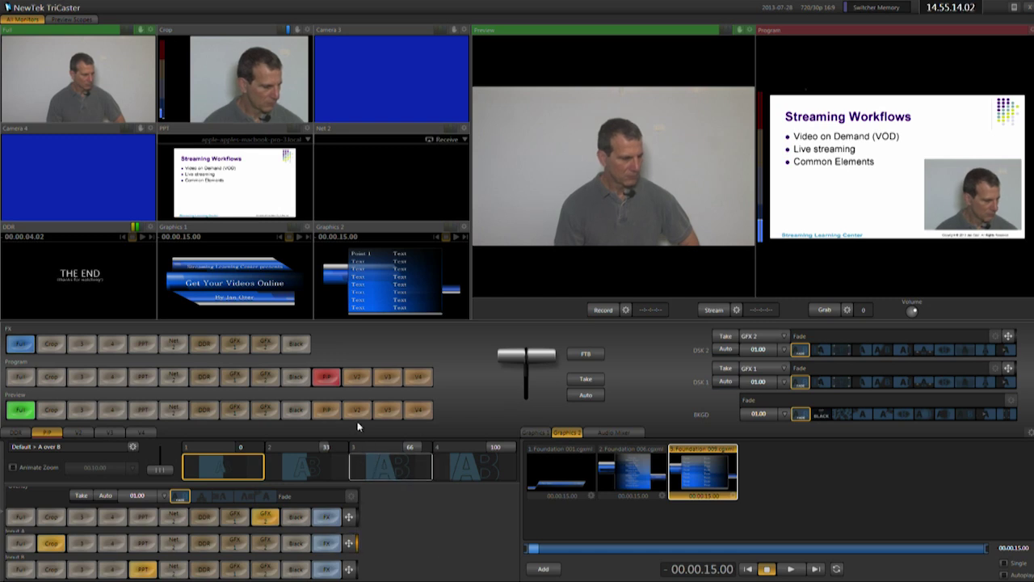
Put the PPT slide alone on Program and bring up the Audio Mixer.
click(20, 376)
click(326, 378)
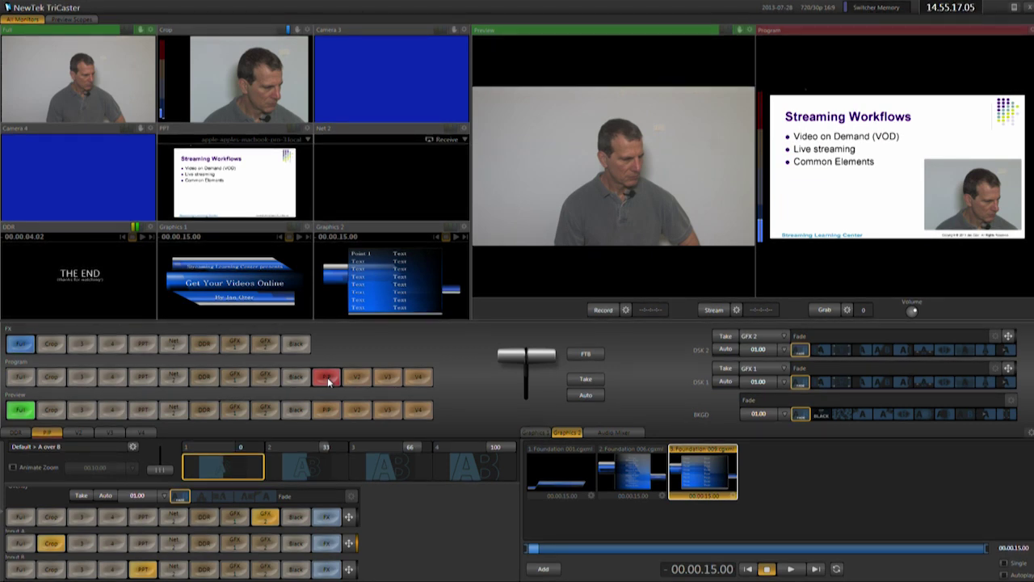
click(144, 377)
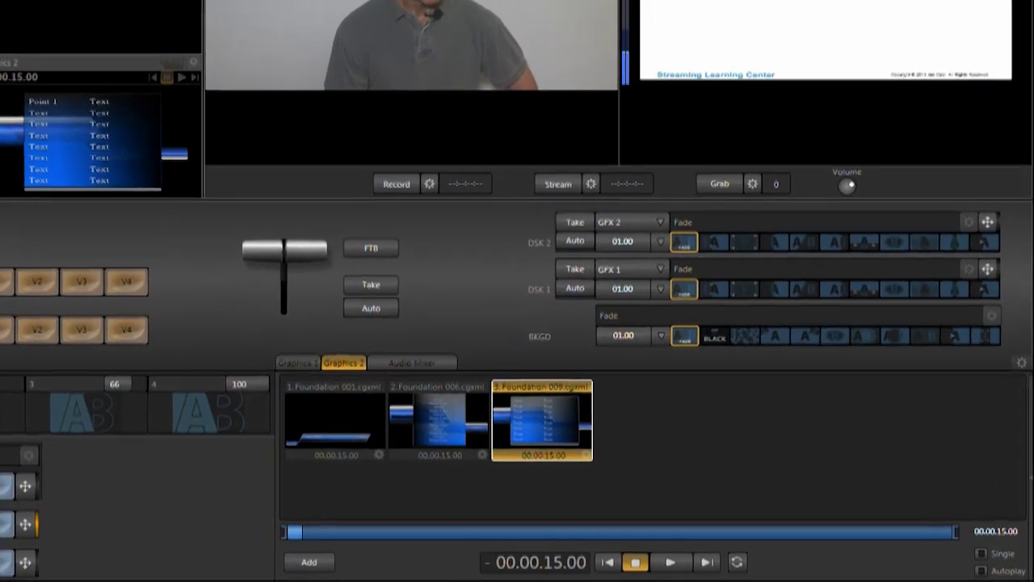
click(418, 365)
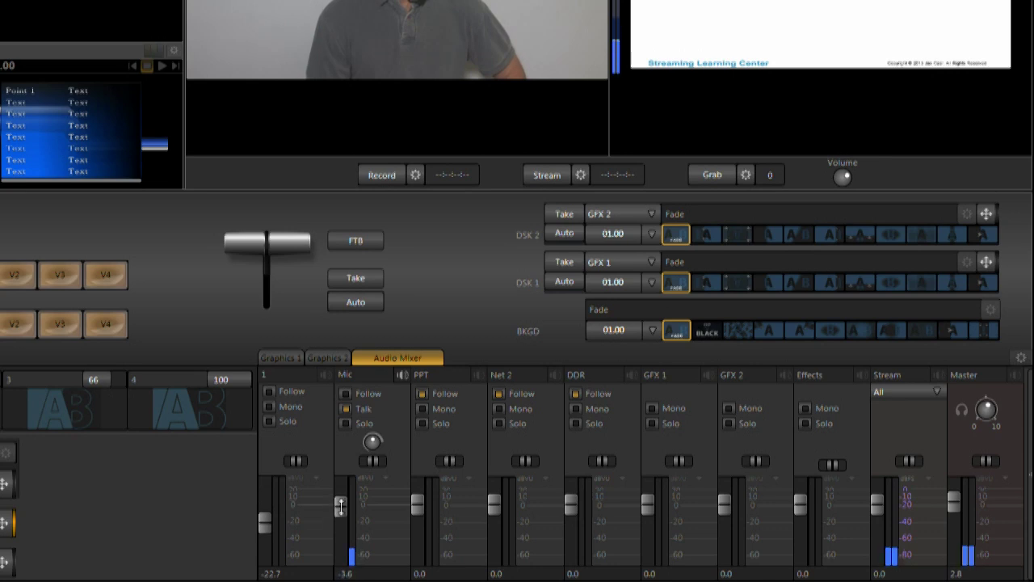
Check the Talk box on the Mic channel.
click(368, 408)
click(368, 394)
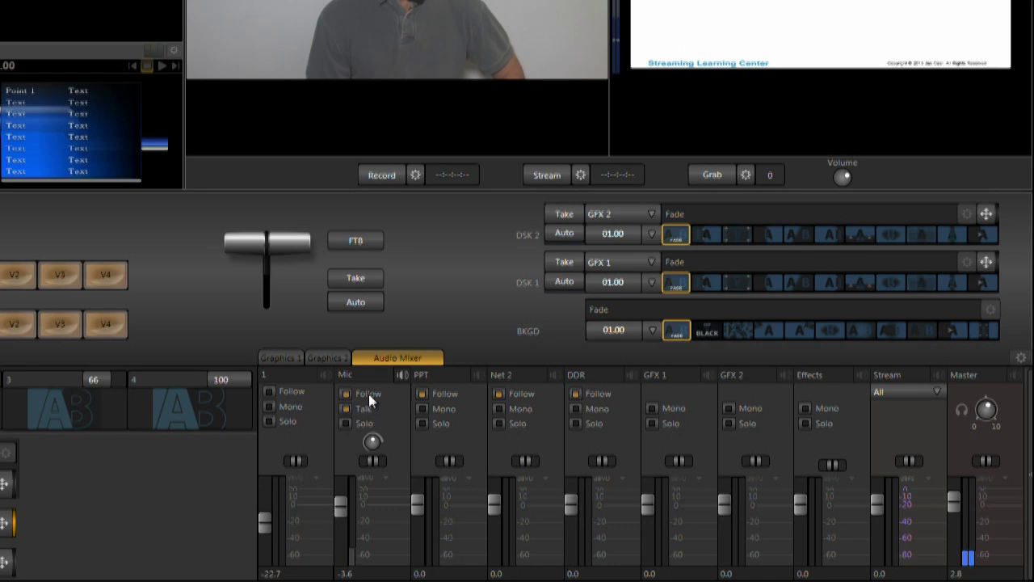
click(368, 393)
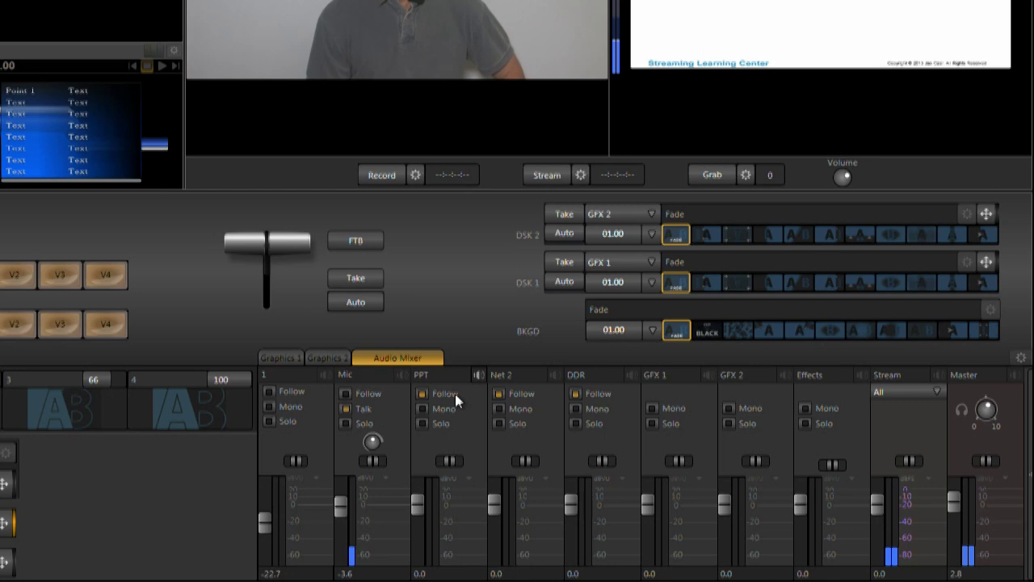
click(437, 419)
click(439, 424)
click(931, 391)
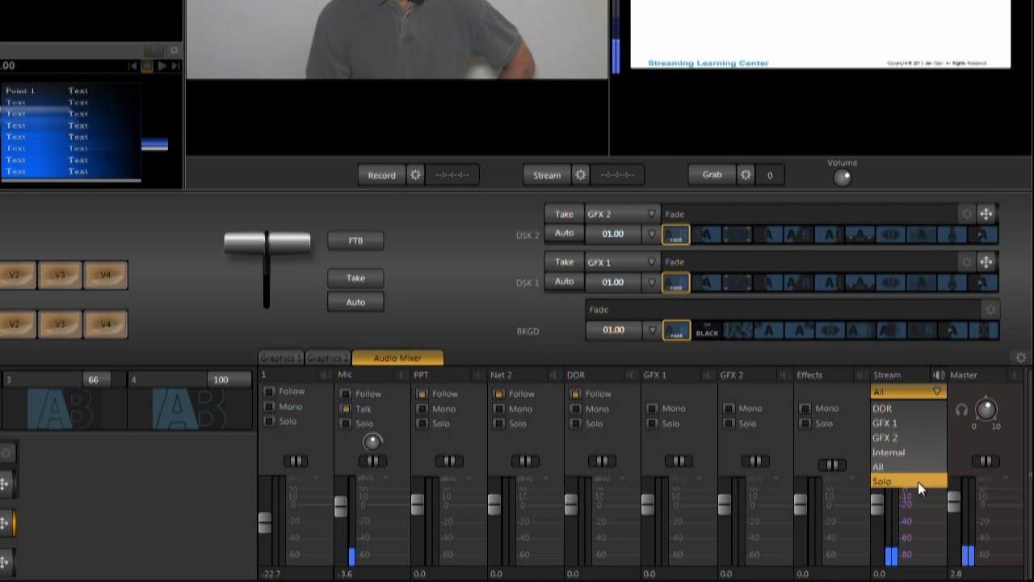
click(926, 393)
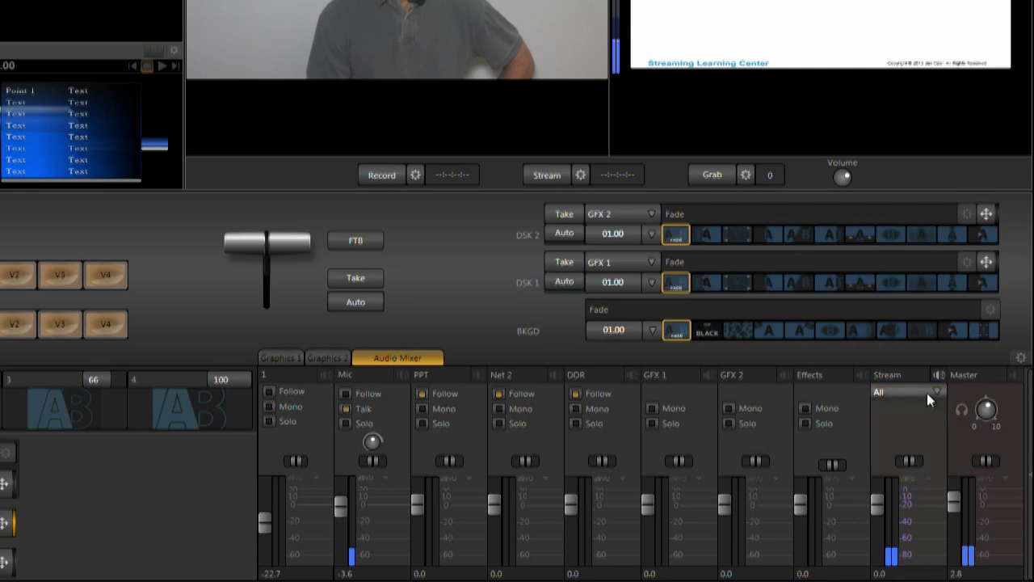